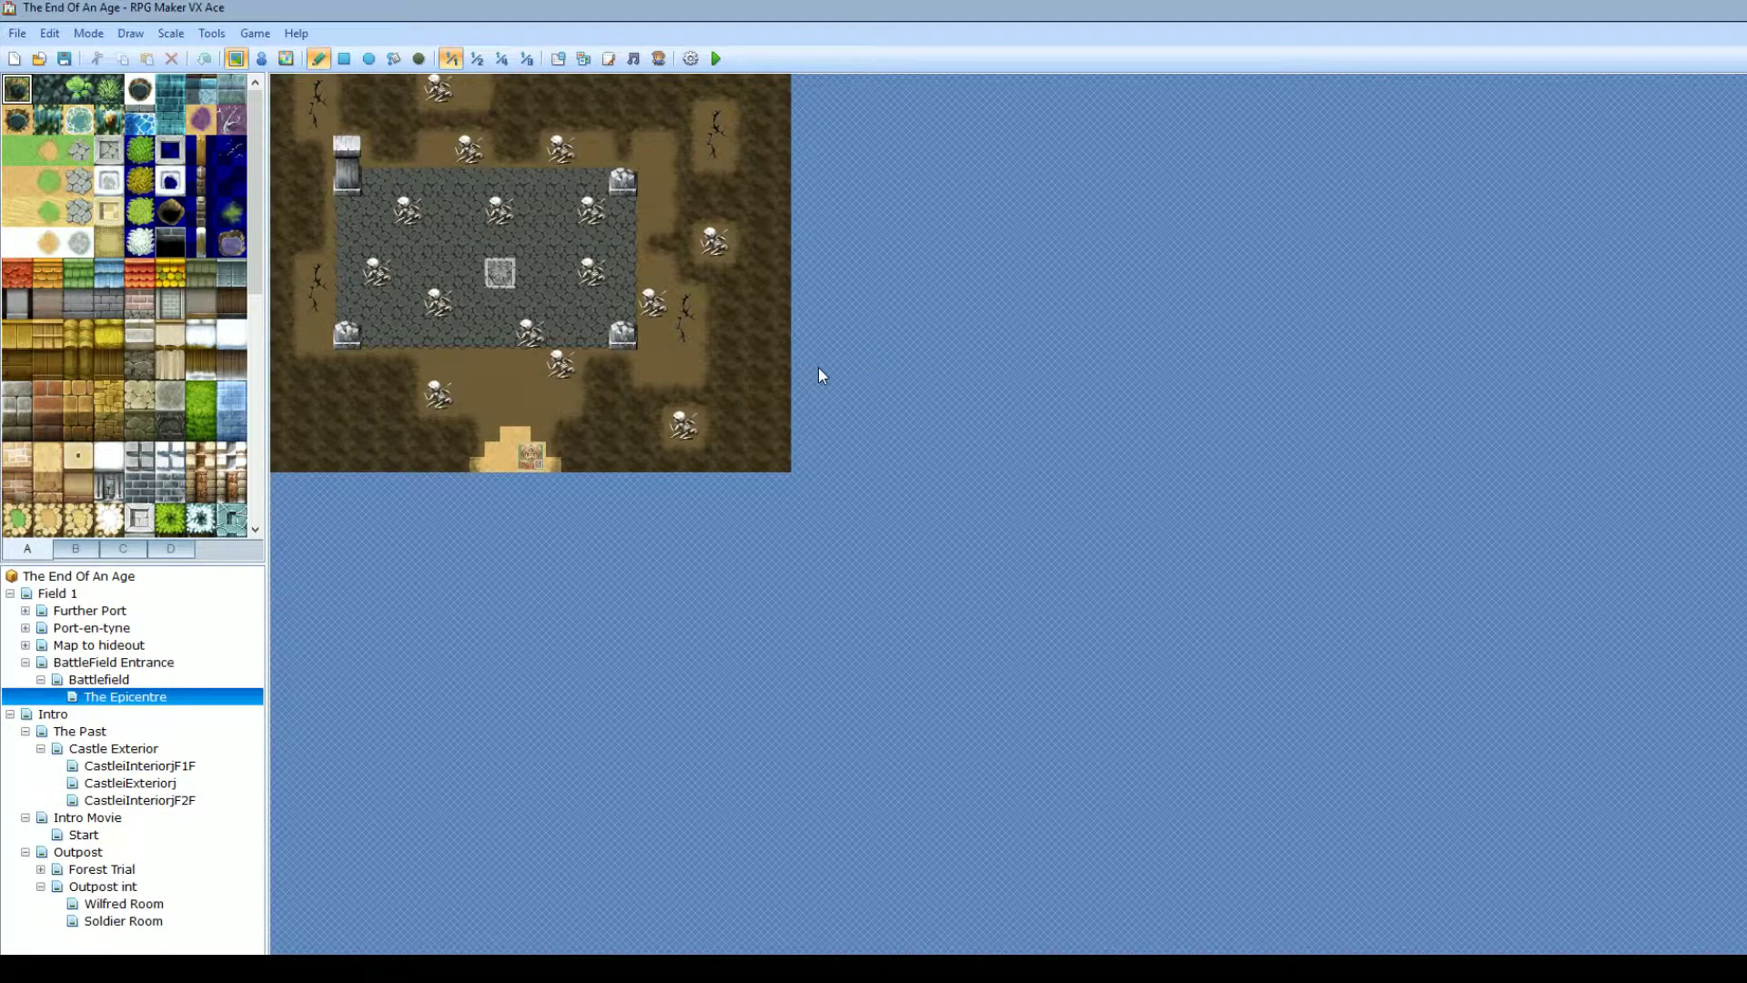
- Show the map's region IDs and review the Region Restrict script's introduction, map notetag instructions and default restricted-region settings
{"action": "left_click", "coordinate": [608, 60]}
{"action": "left_click", "coordinate": [286, 60]}
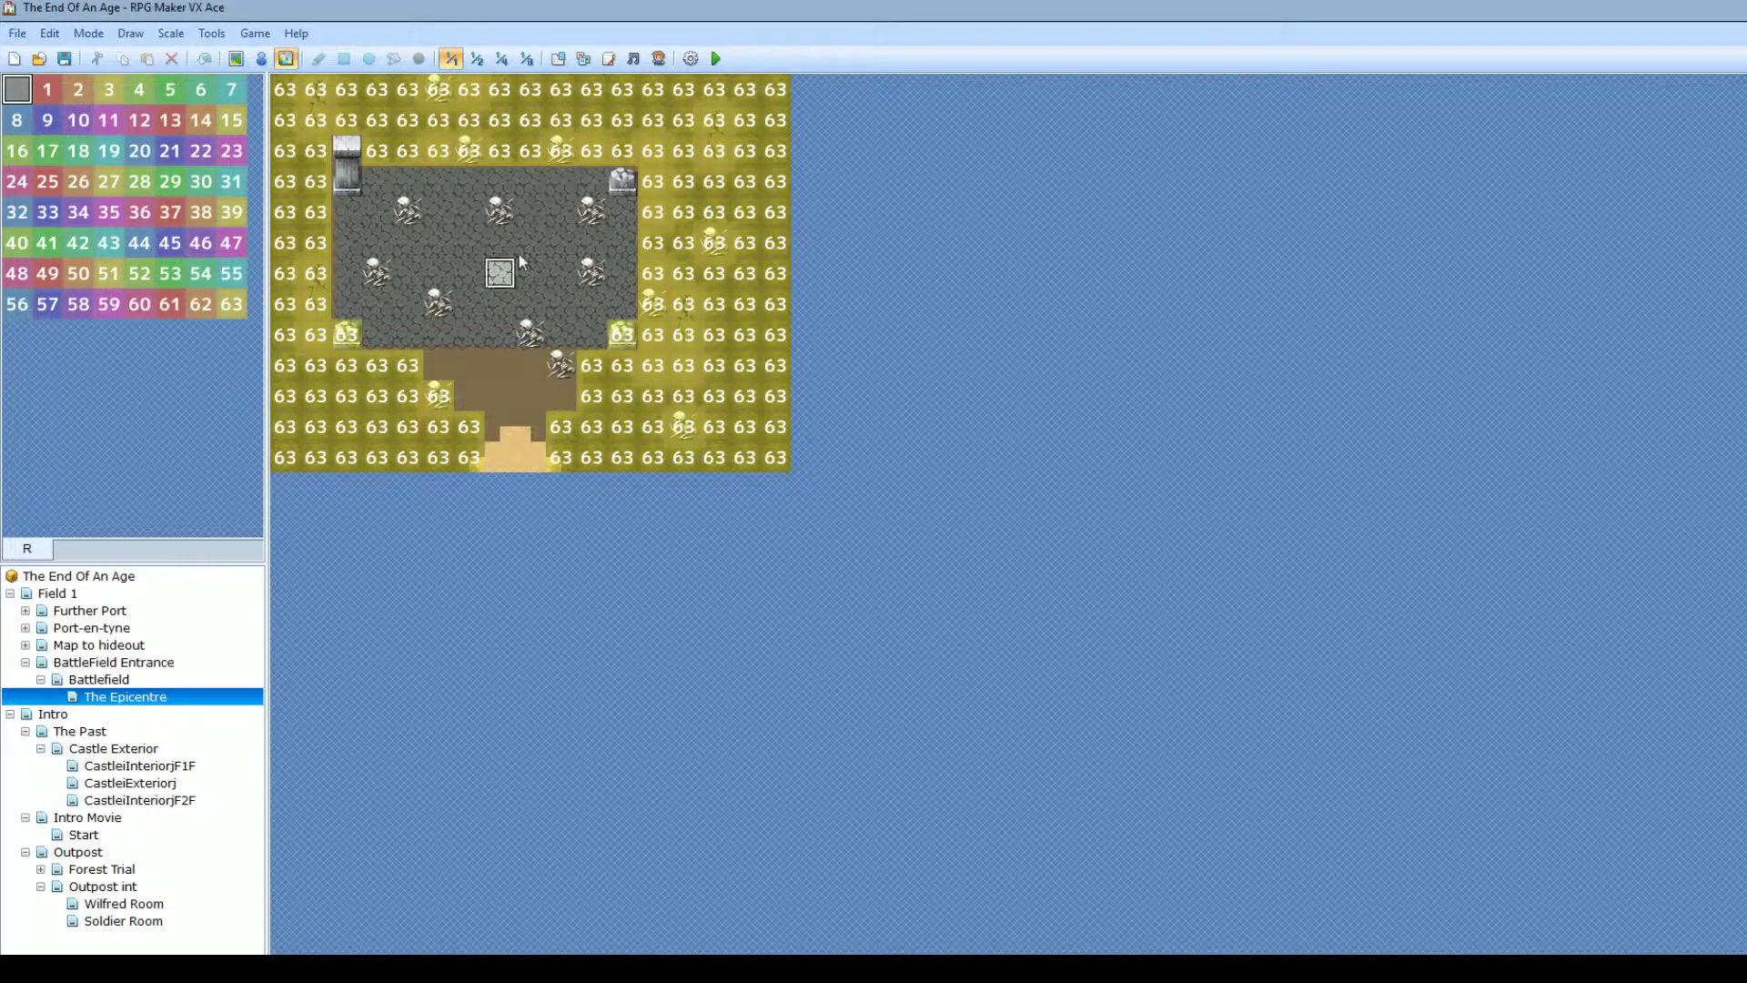
{"action": "left_click", "coordinate": [610, 56]}
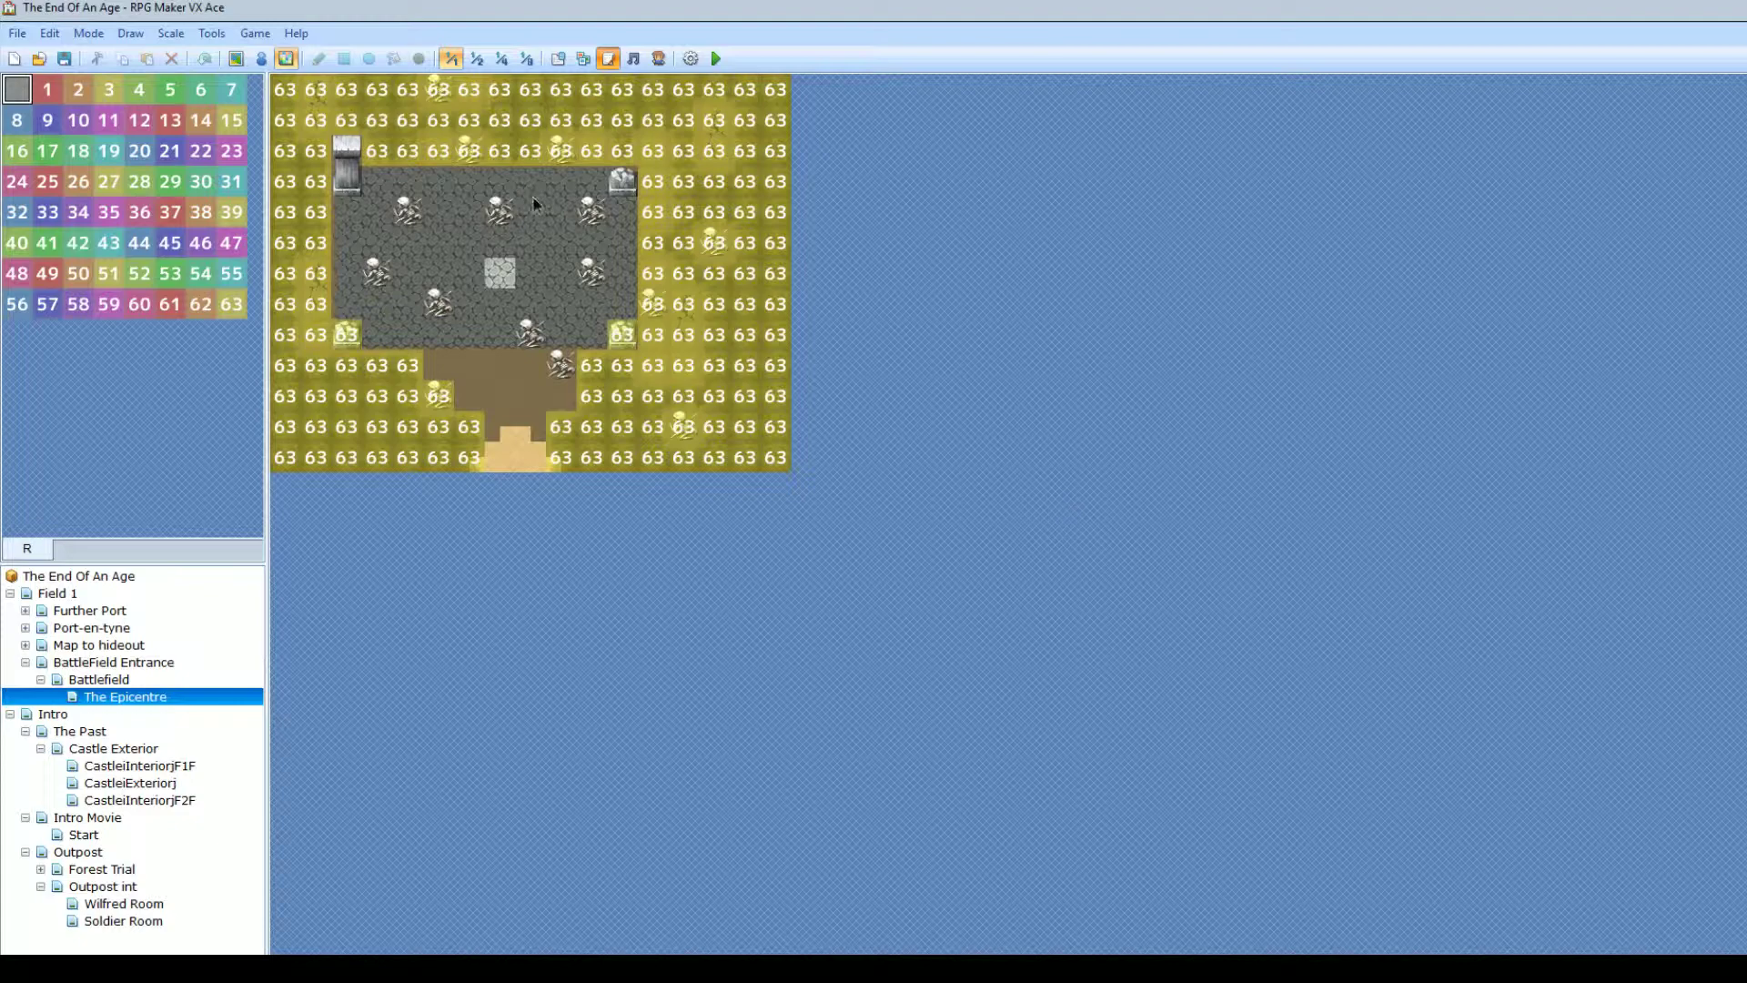
{"action": "key", "text": "F11"}
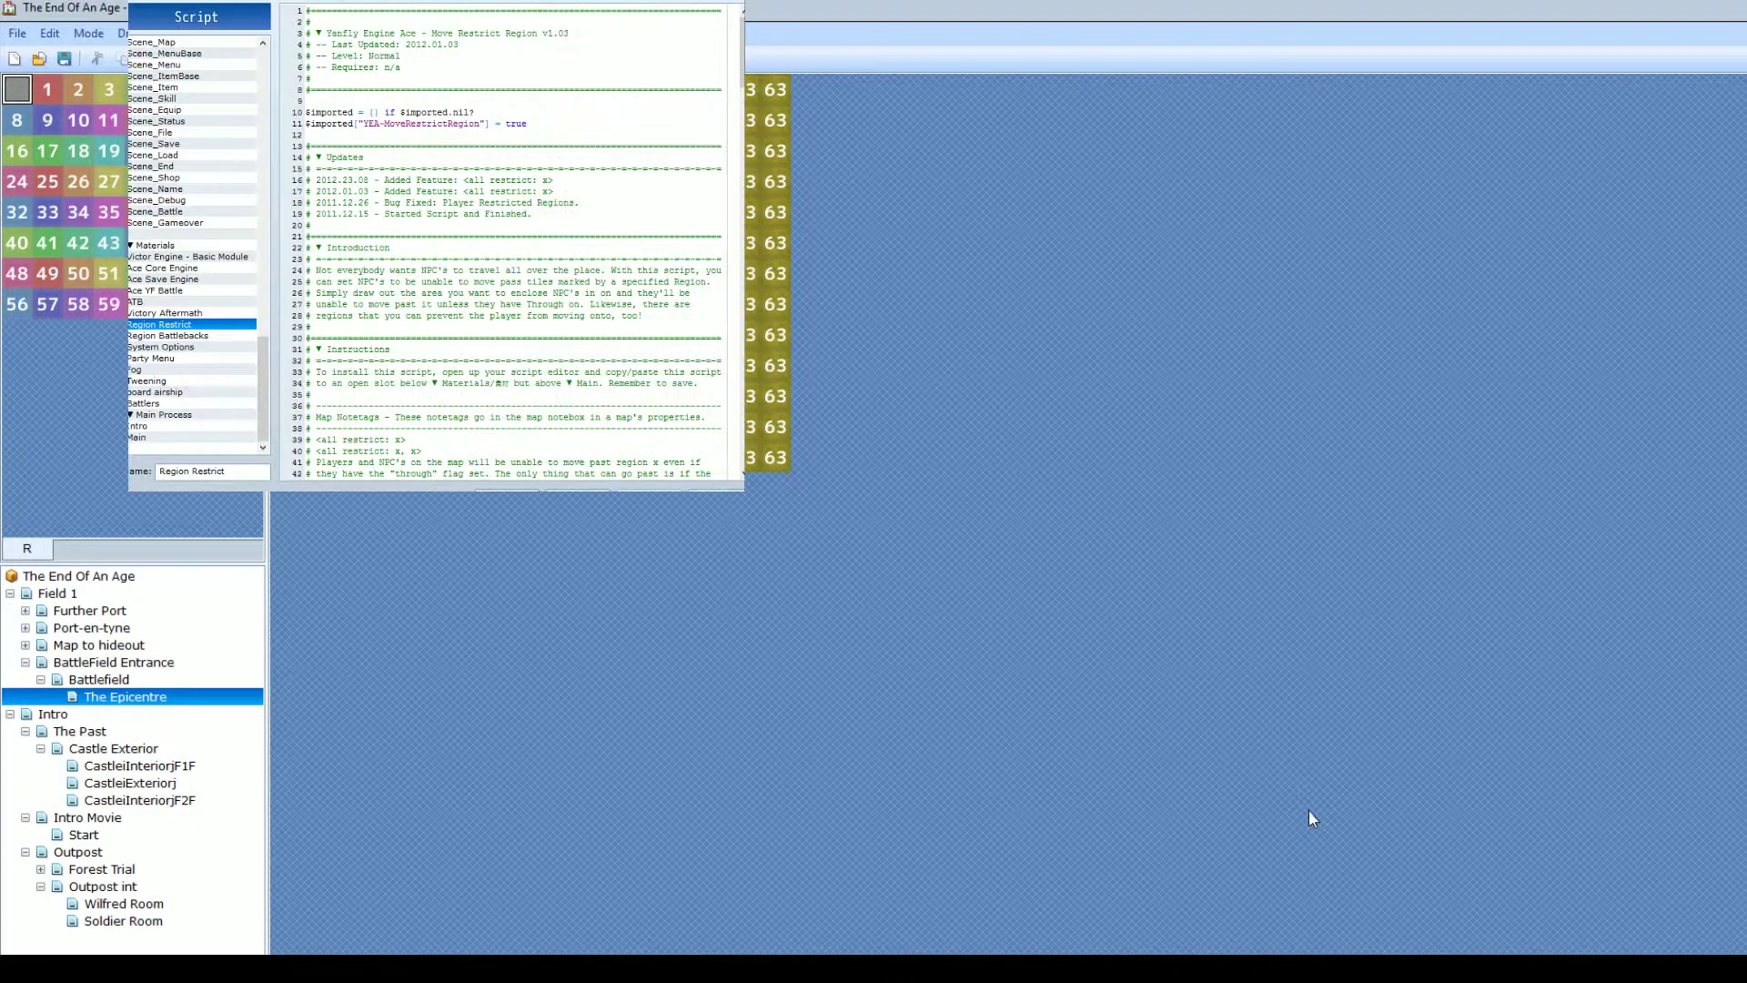
{"action": "left_click_drag", "start_coordinate": [195, 16], "coordinate": [596, 412]}
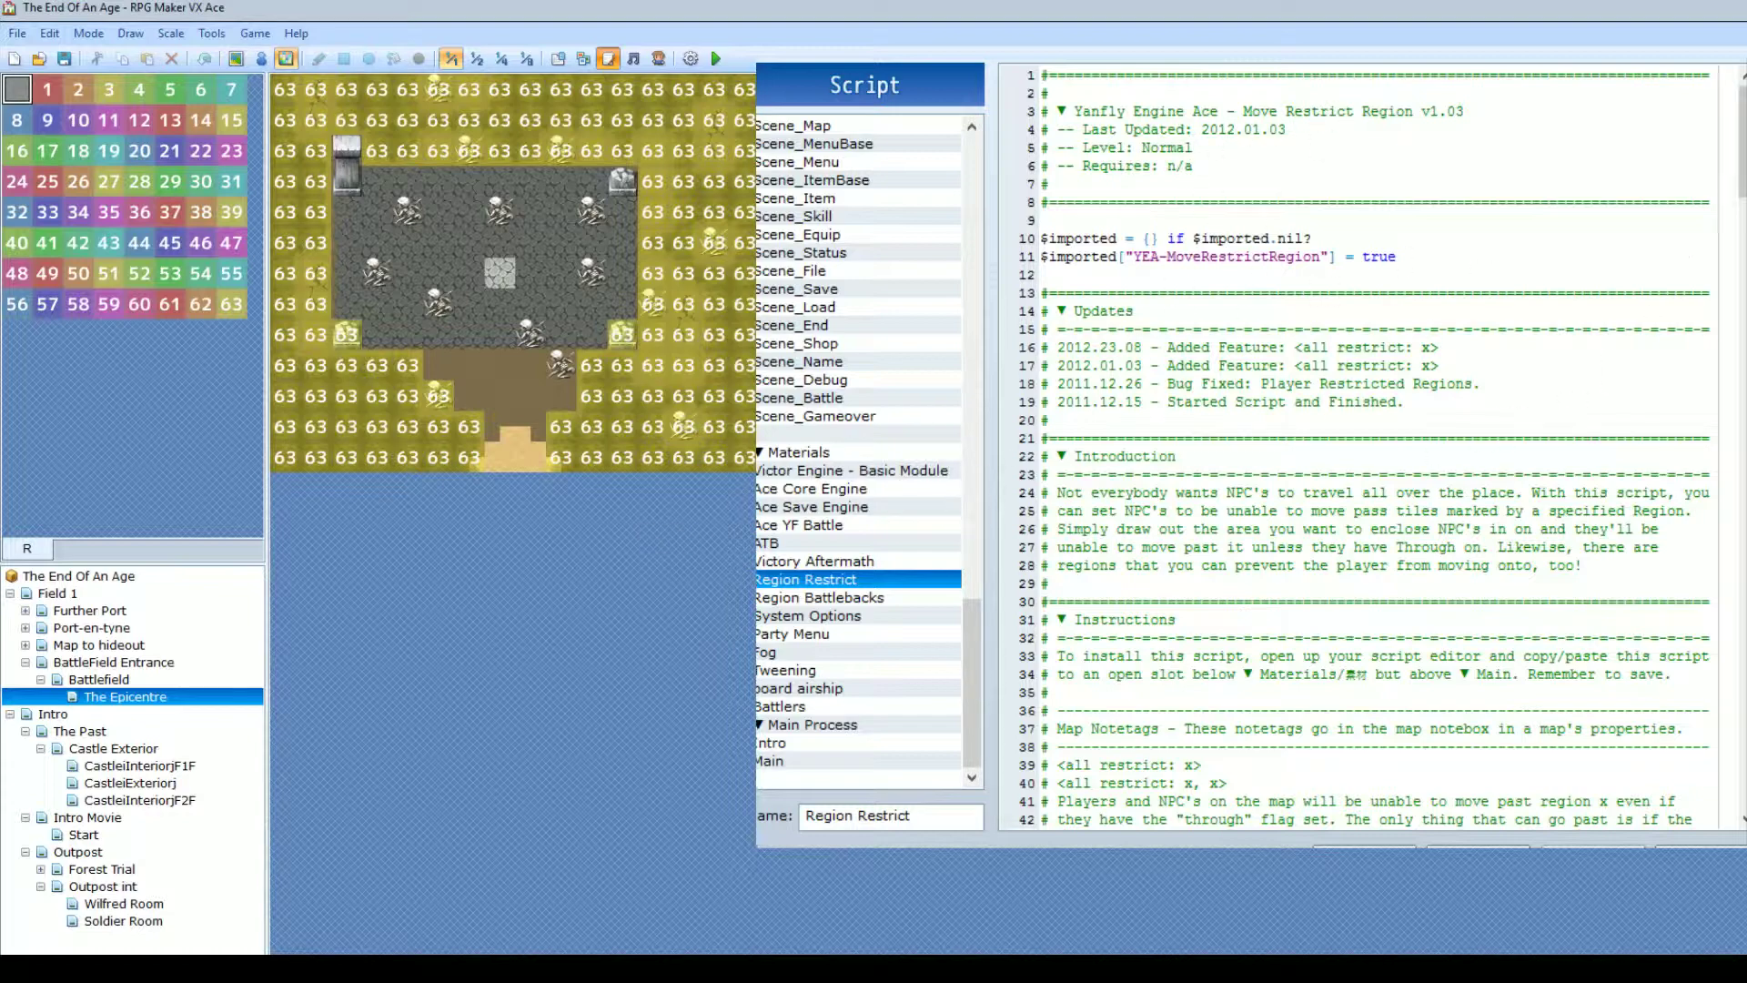
{"action": "scroll", "coordinate": [1573, 411], "scroll_direction": "down", "scroll_amount": 15}
{"action": "left_click_drag", "start_coordinate": [1740, 259], "coordinate": [1741, 164]}
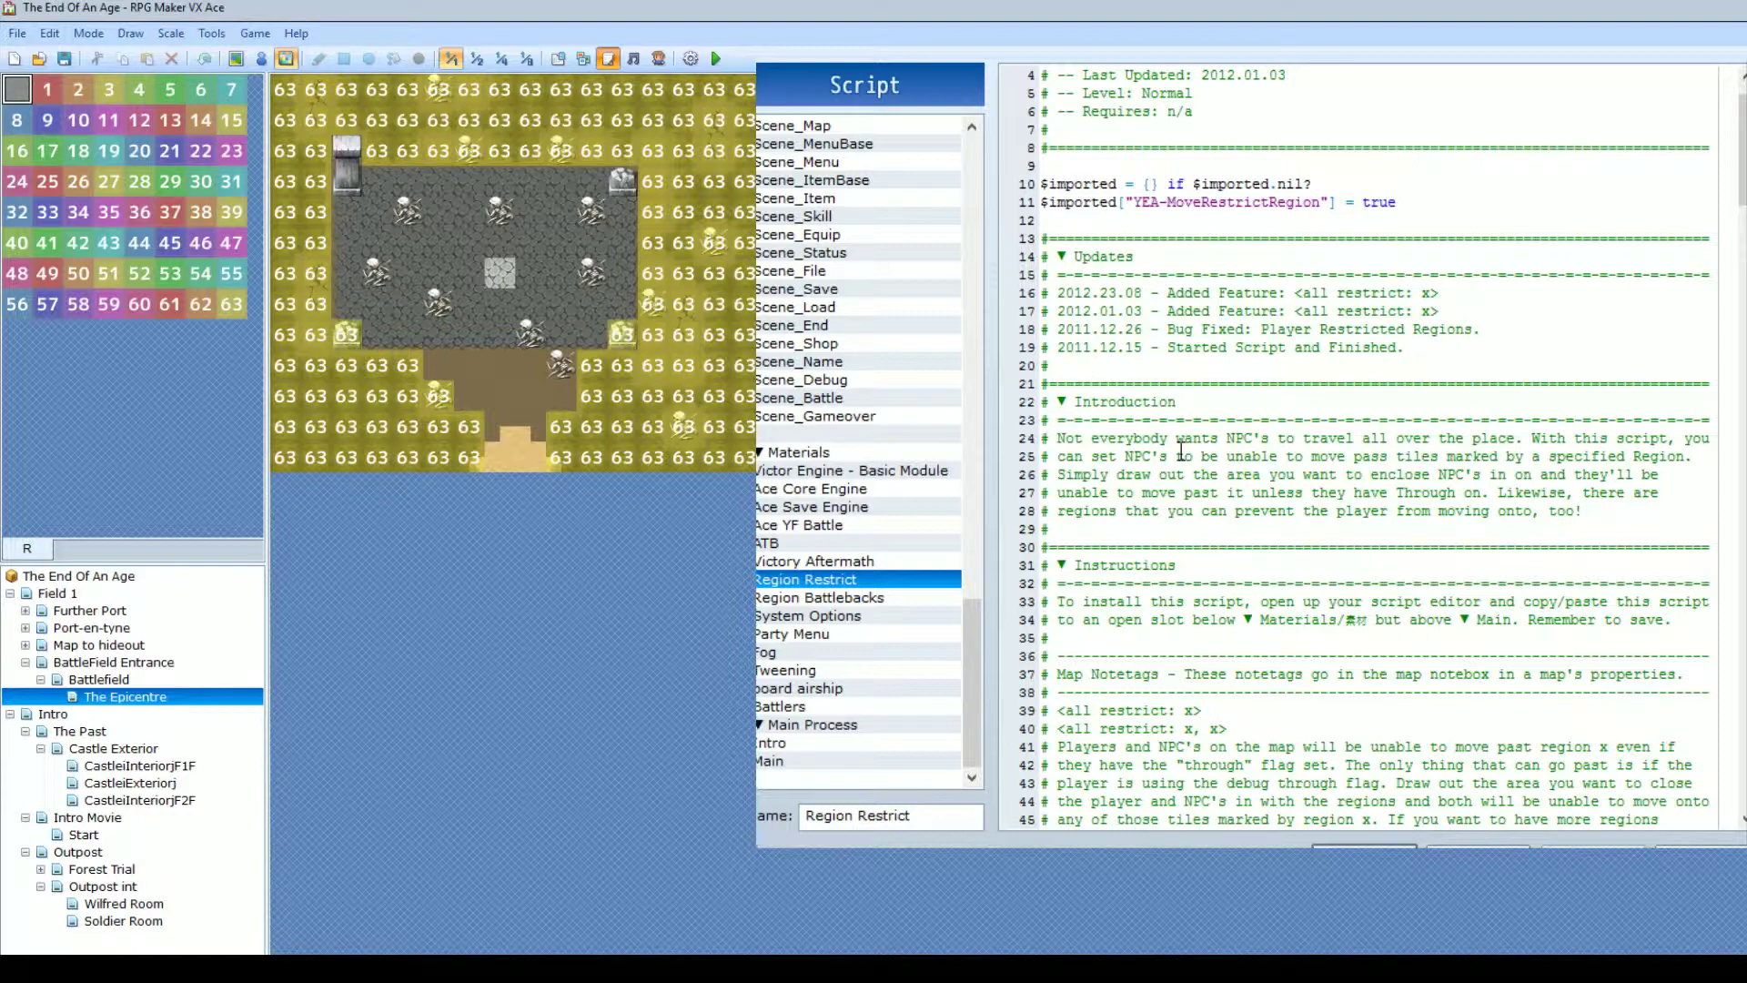
{"action": "left_click_drag", "start_coordinate": [1742, 150], "coordinate": [1740, 334]}
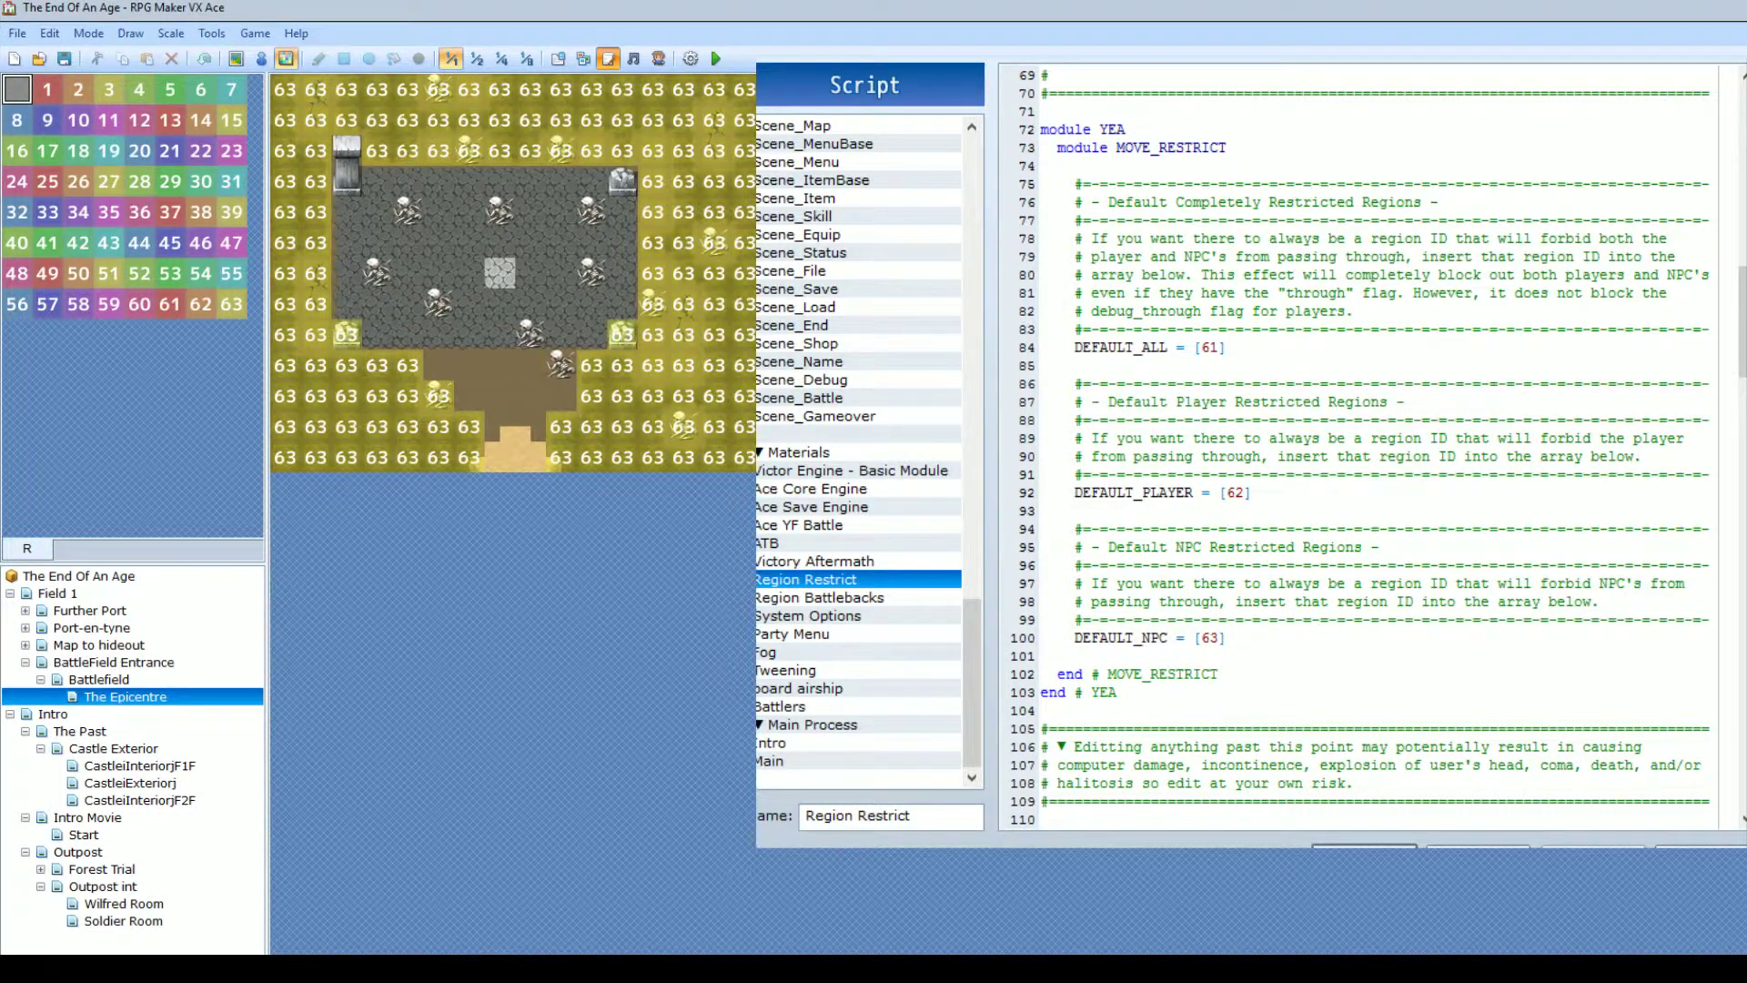
{"action": "key", "text": "Escape"}
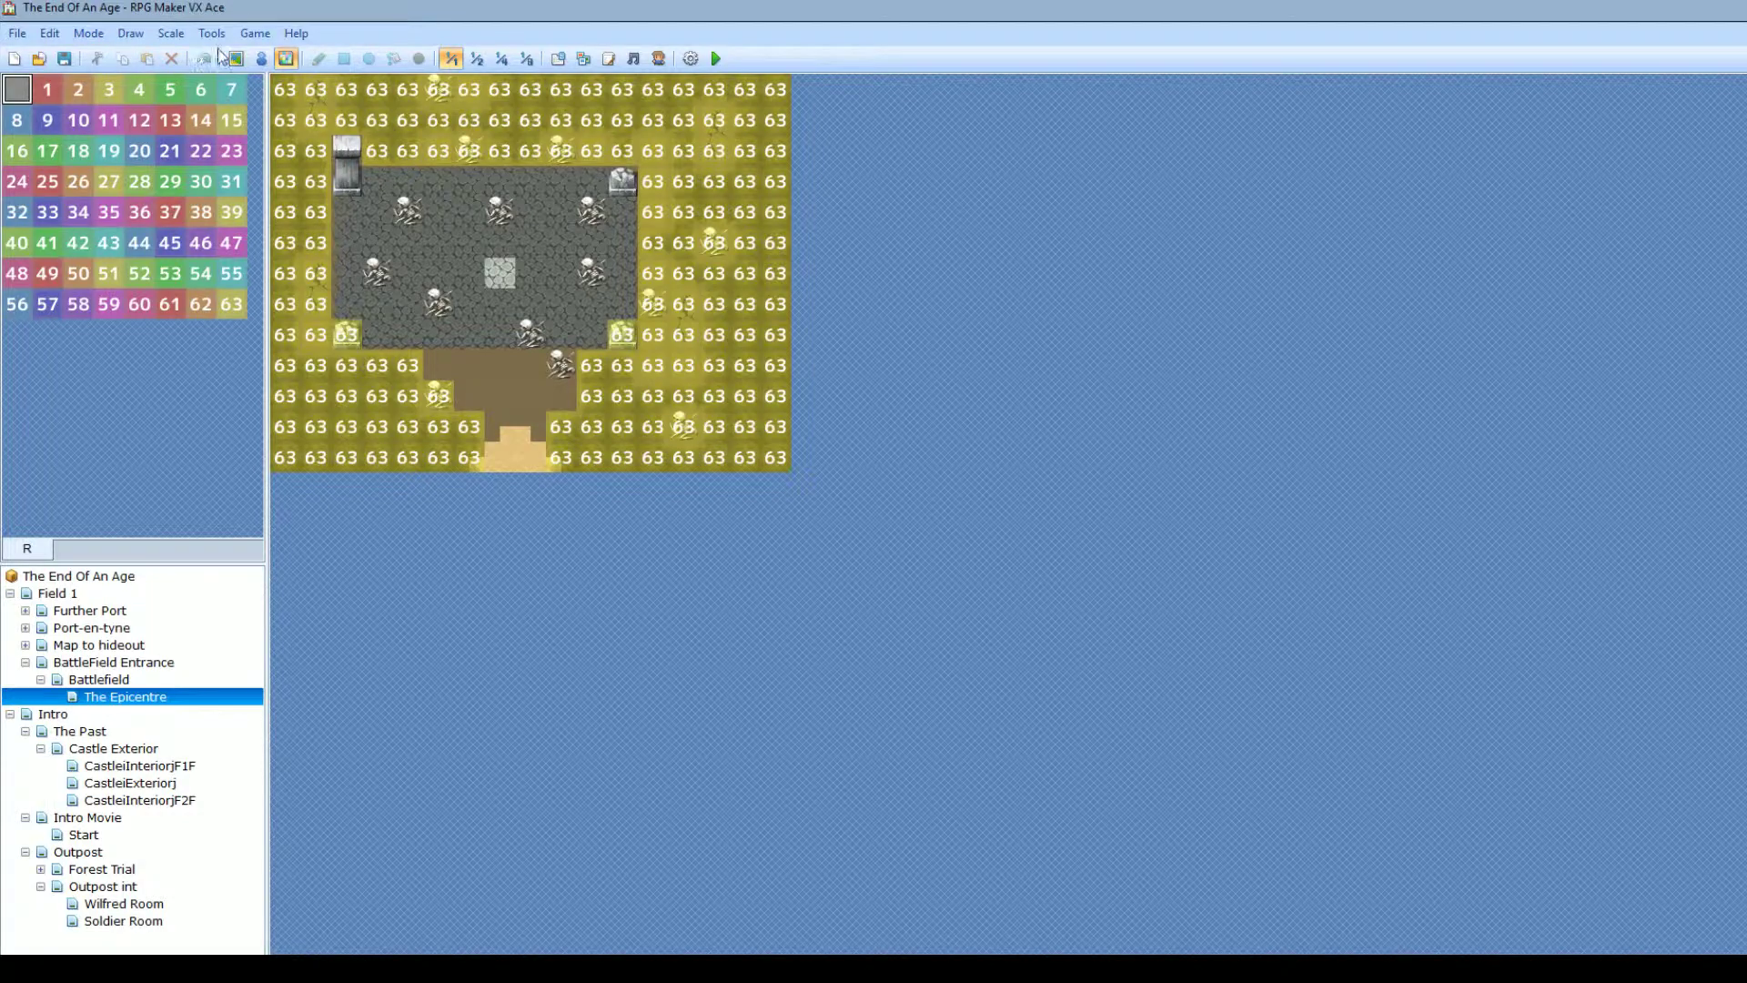
- Inspect the settings of the event on the central tile of the stone floor and close them without changes
{"action": "left_click", "coordinate": [261, 59]}
{"action": "left_click", "coordinate": [500, 273]}
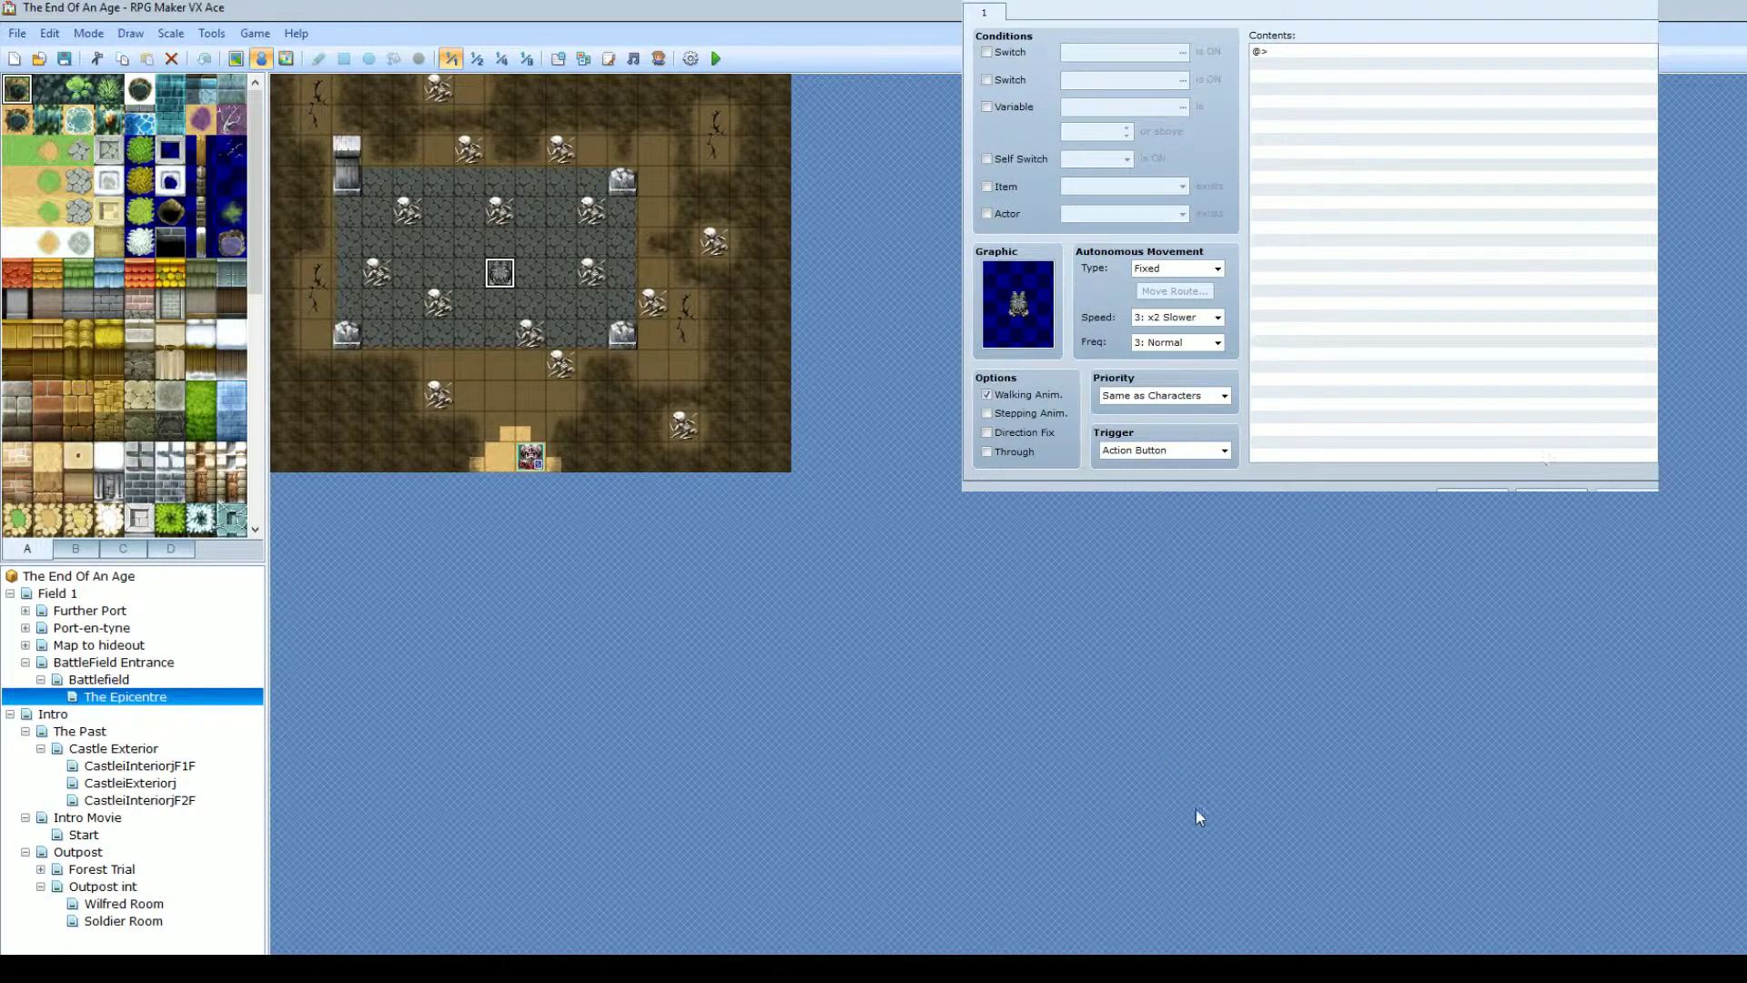
{"action": "left_click", "coordinate": [1552, 491]}
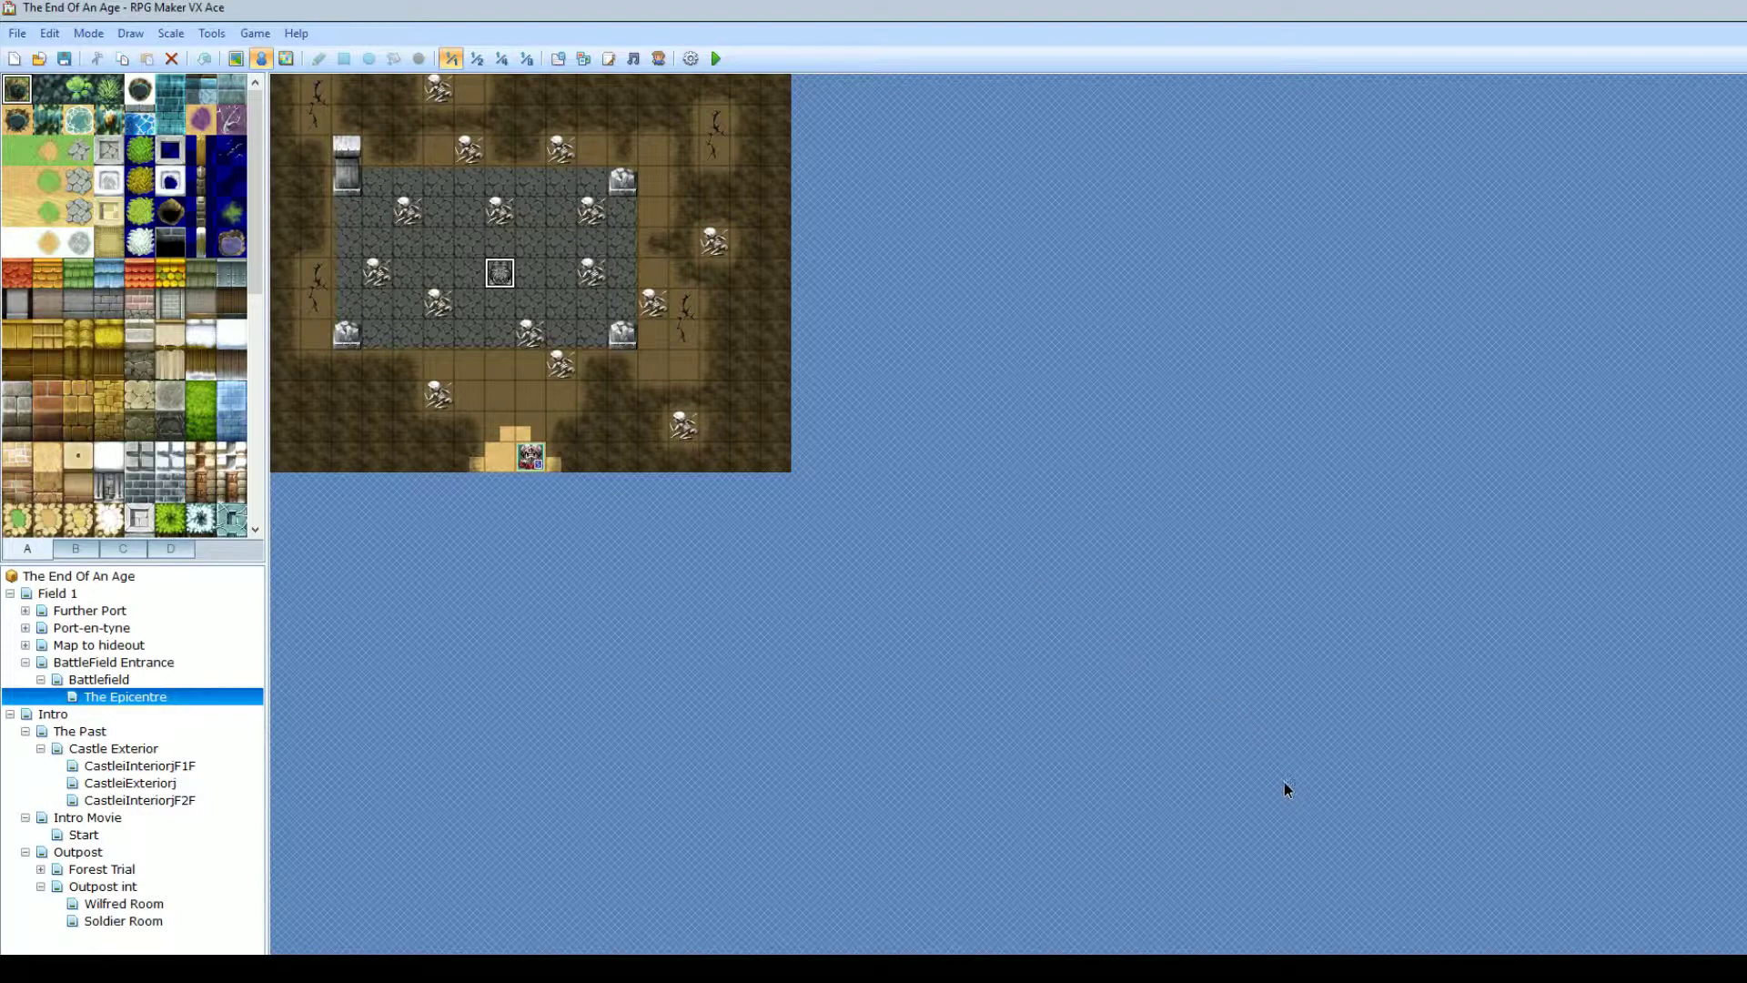
- Check the restriction notetag in The Epicentre's map properties, cancel without changes, and show the region IDs again
{"action": "key", "text": "space"}
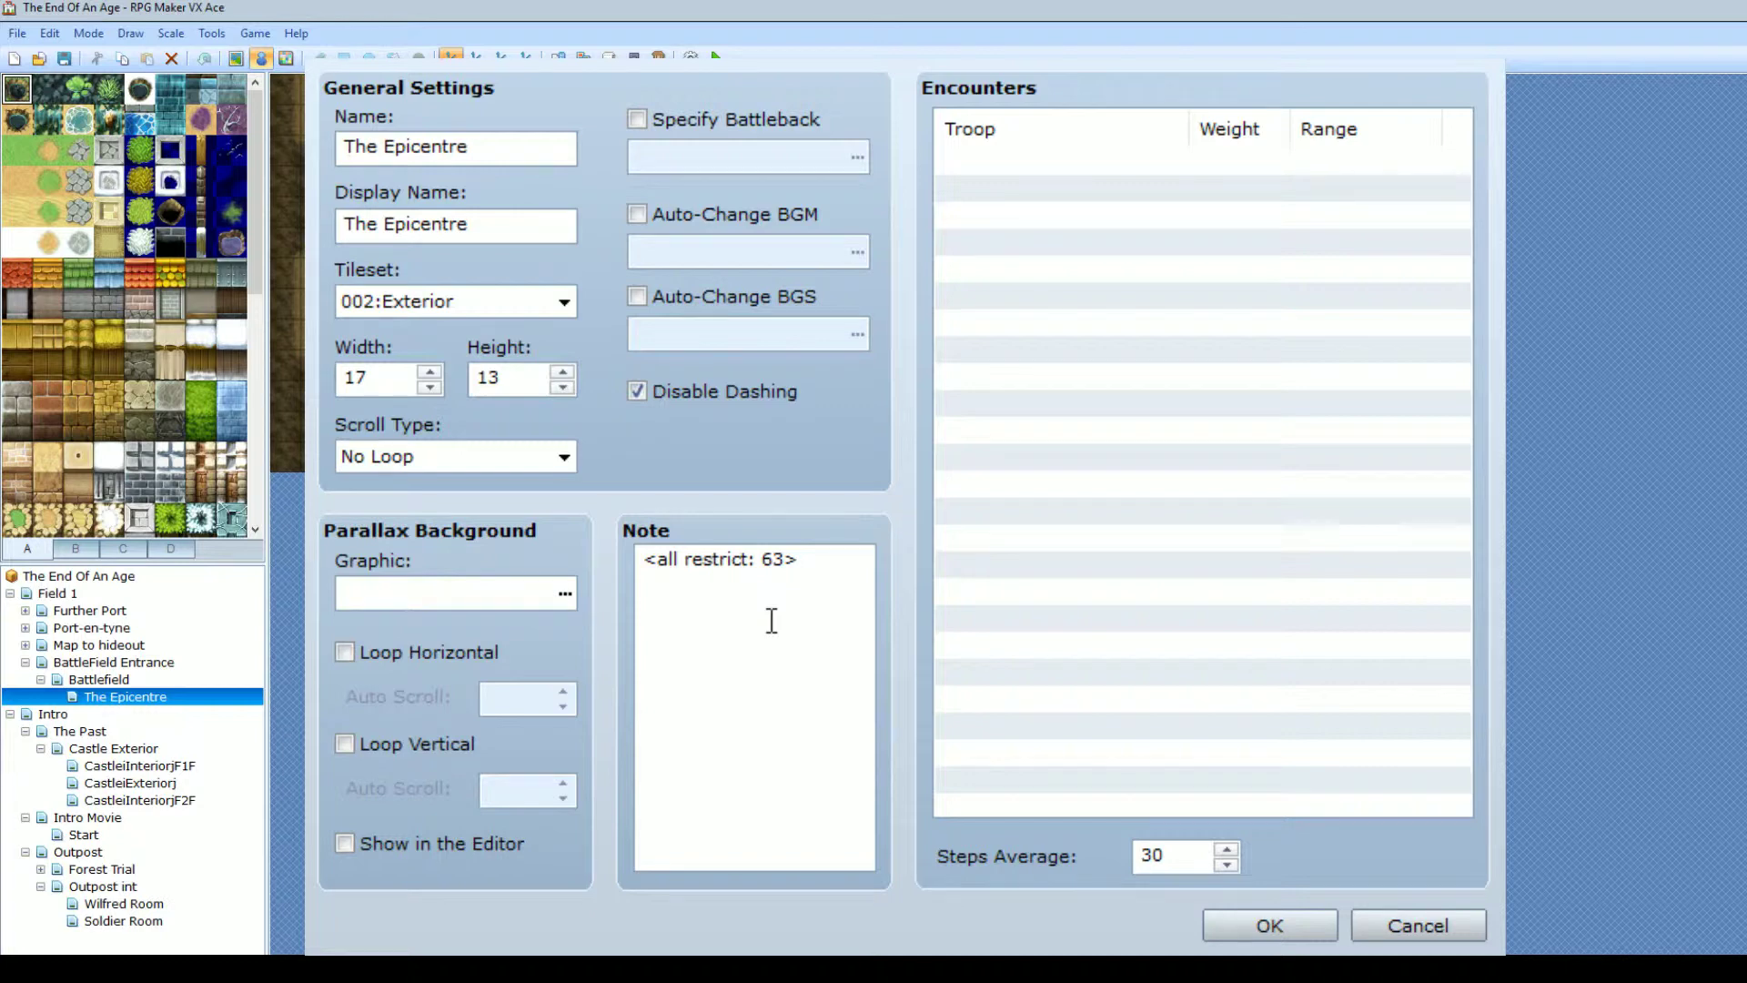
{"action": "double_click", "coordinate": [765, 558]}
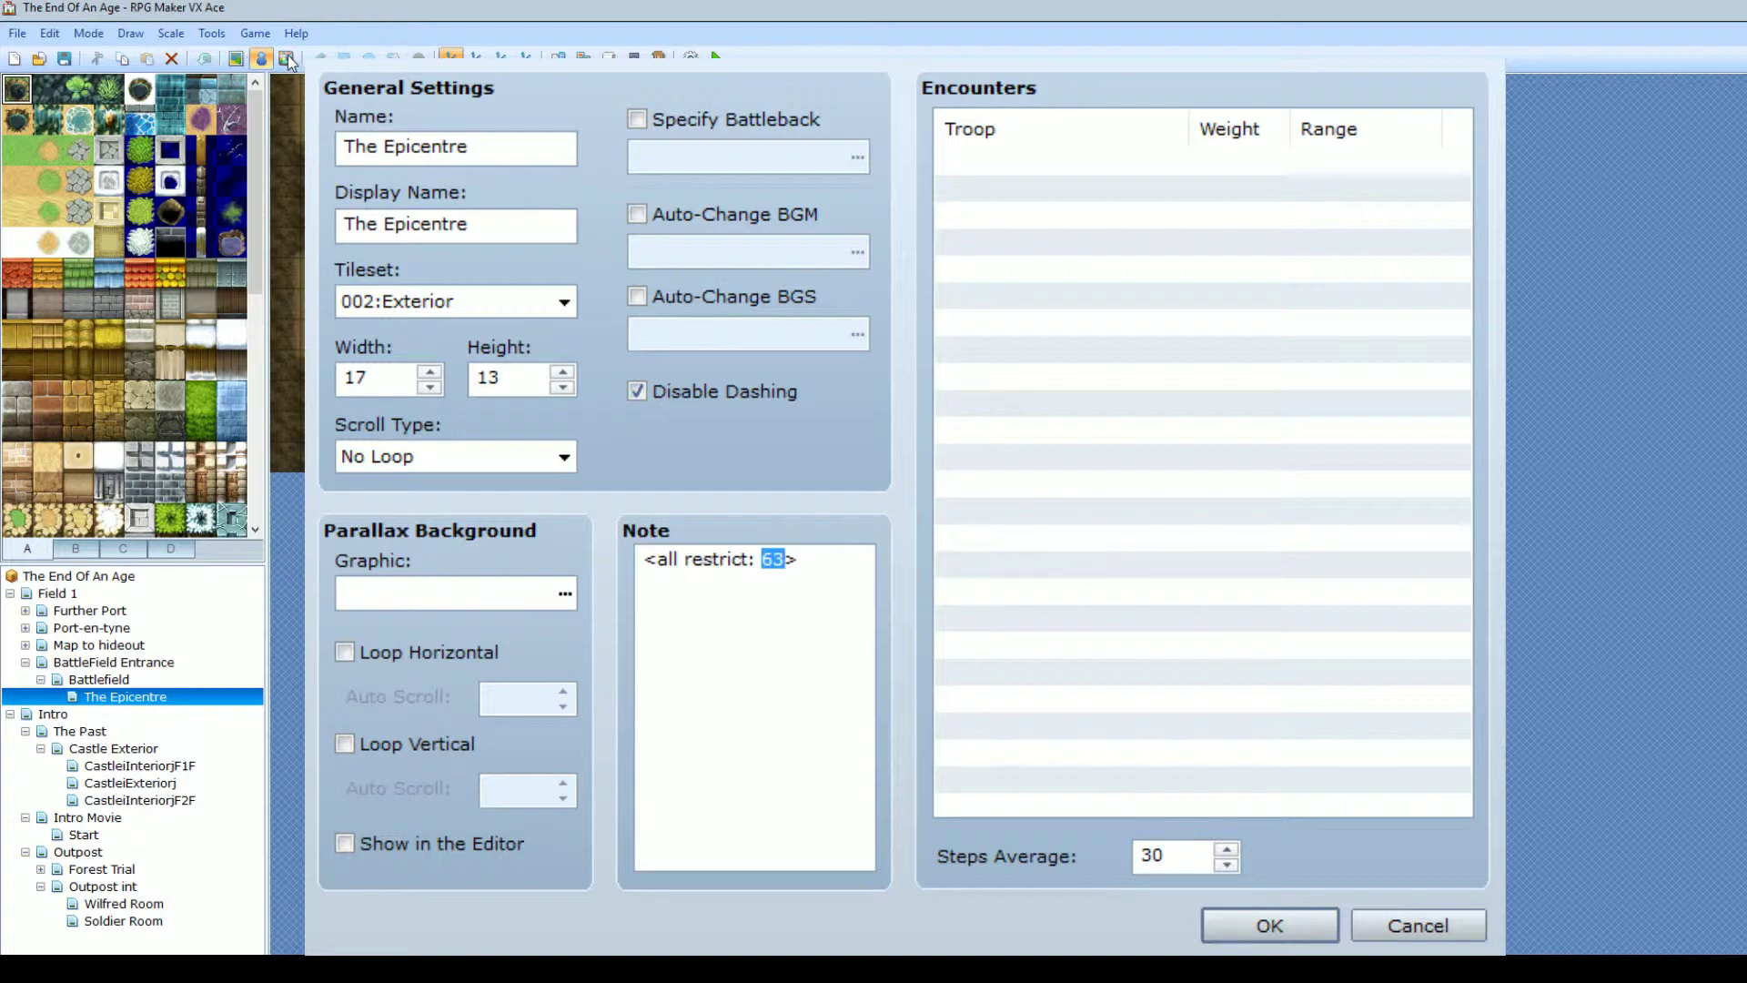
{"action": "left_click", "coordinate": [1405, 925]}
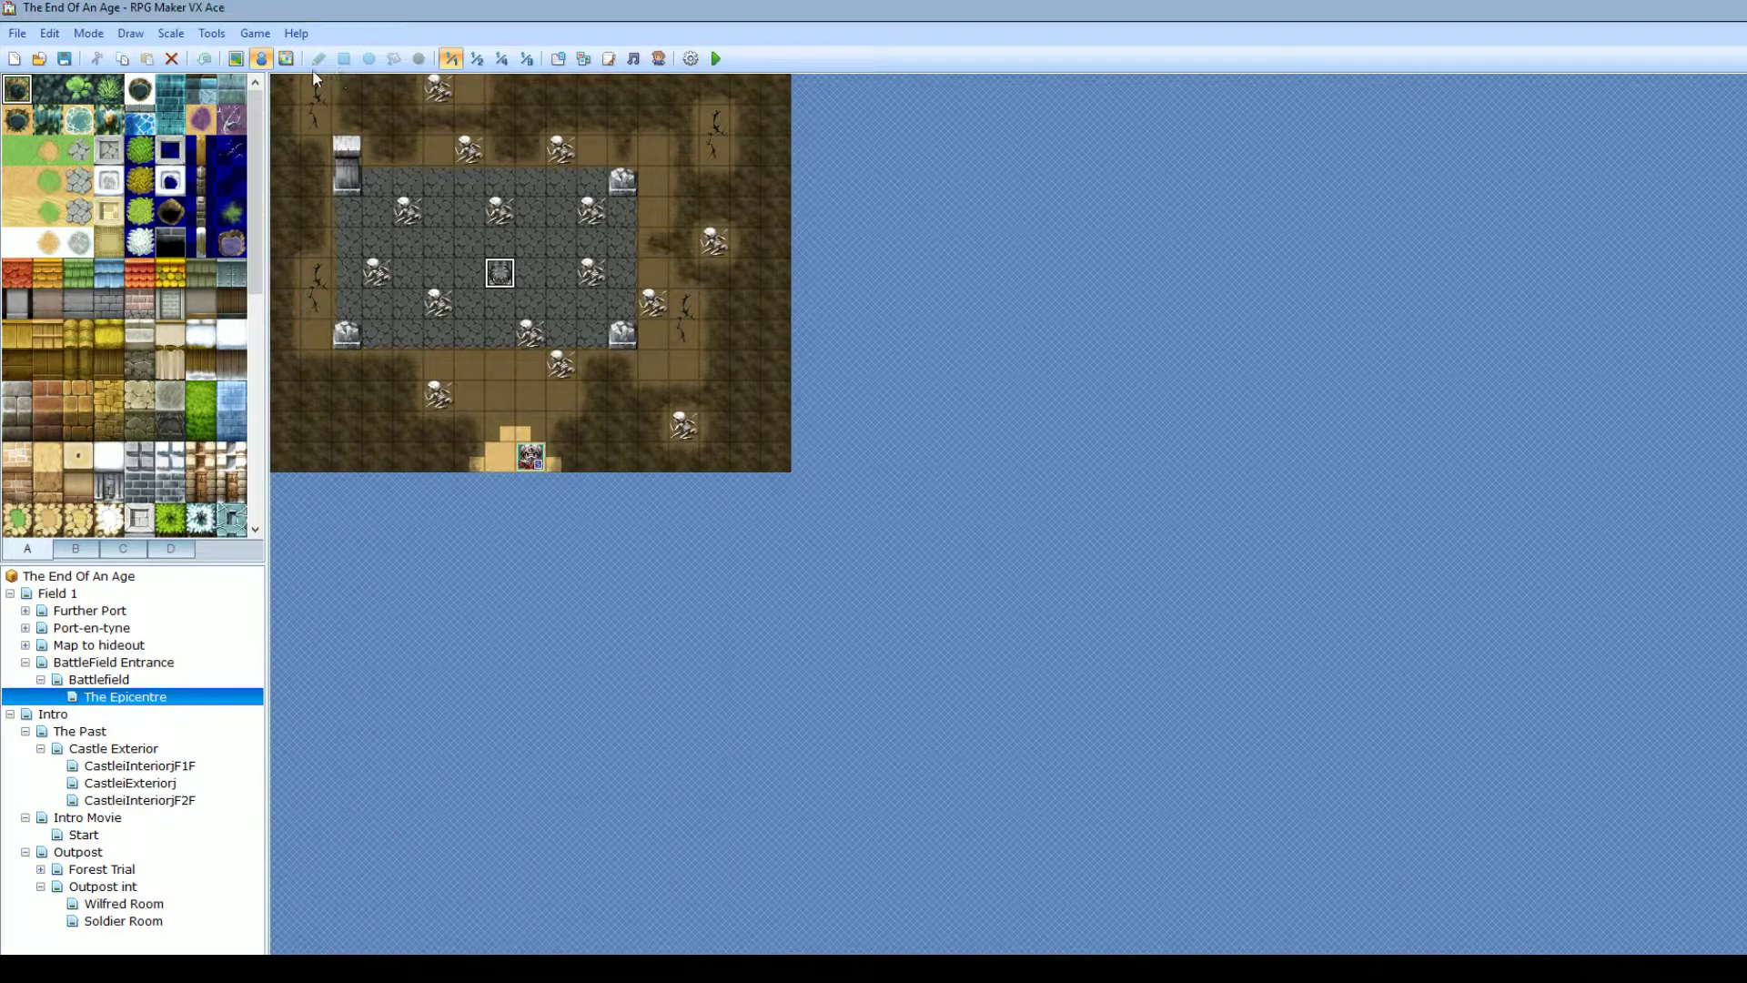
{"action": "left_click", "coordinate": [286, 58]}
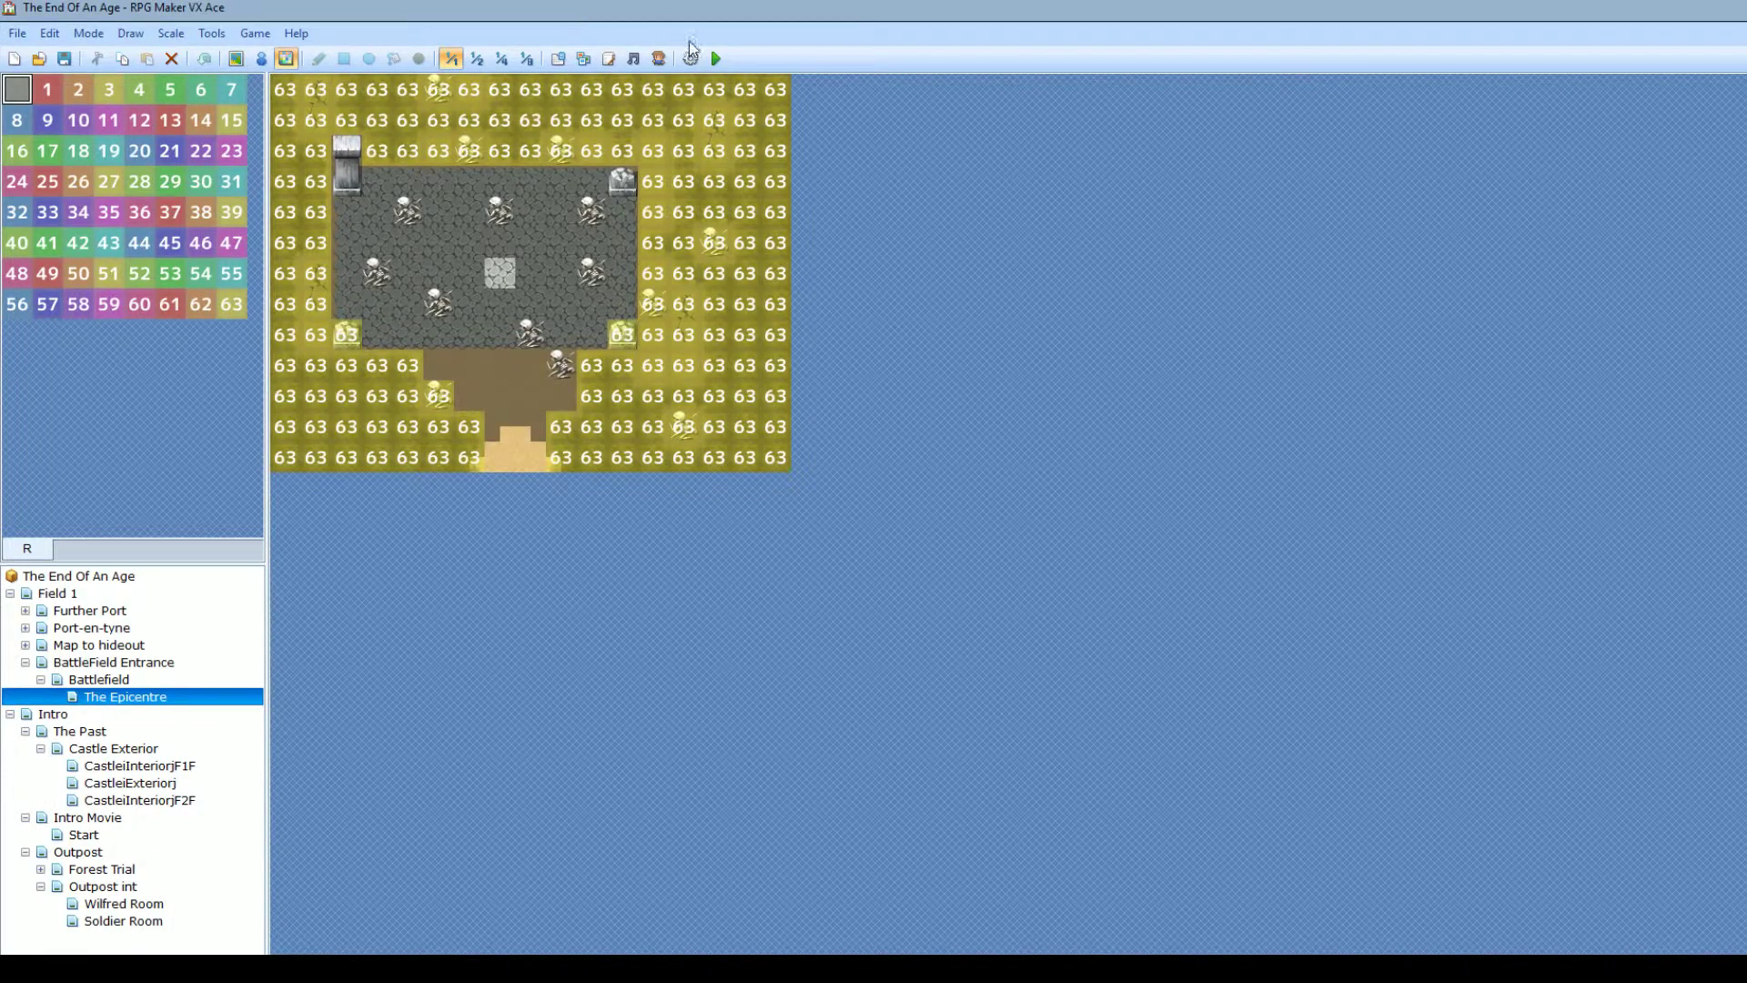
- Launch a playtest and begin a new game with "Begin the End!"
{"action": "left_click", "coordinate": [717, 59]}
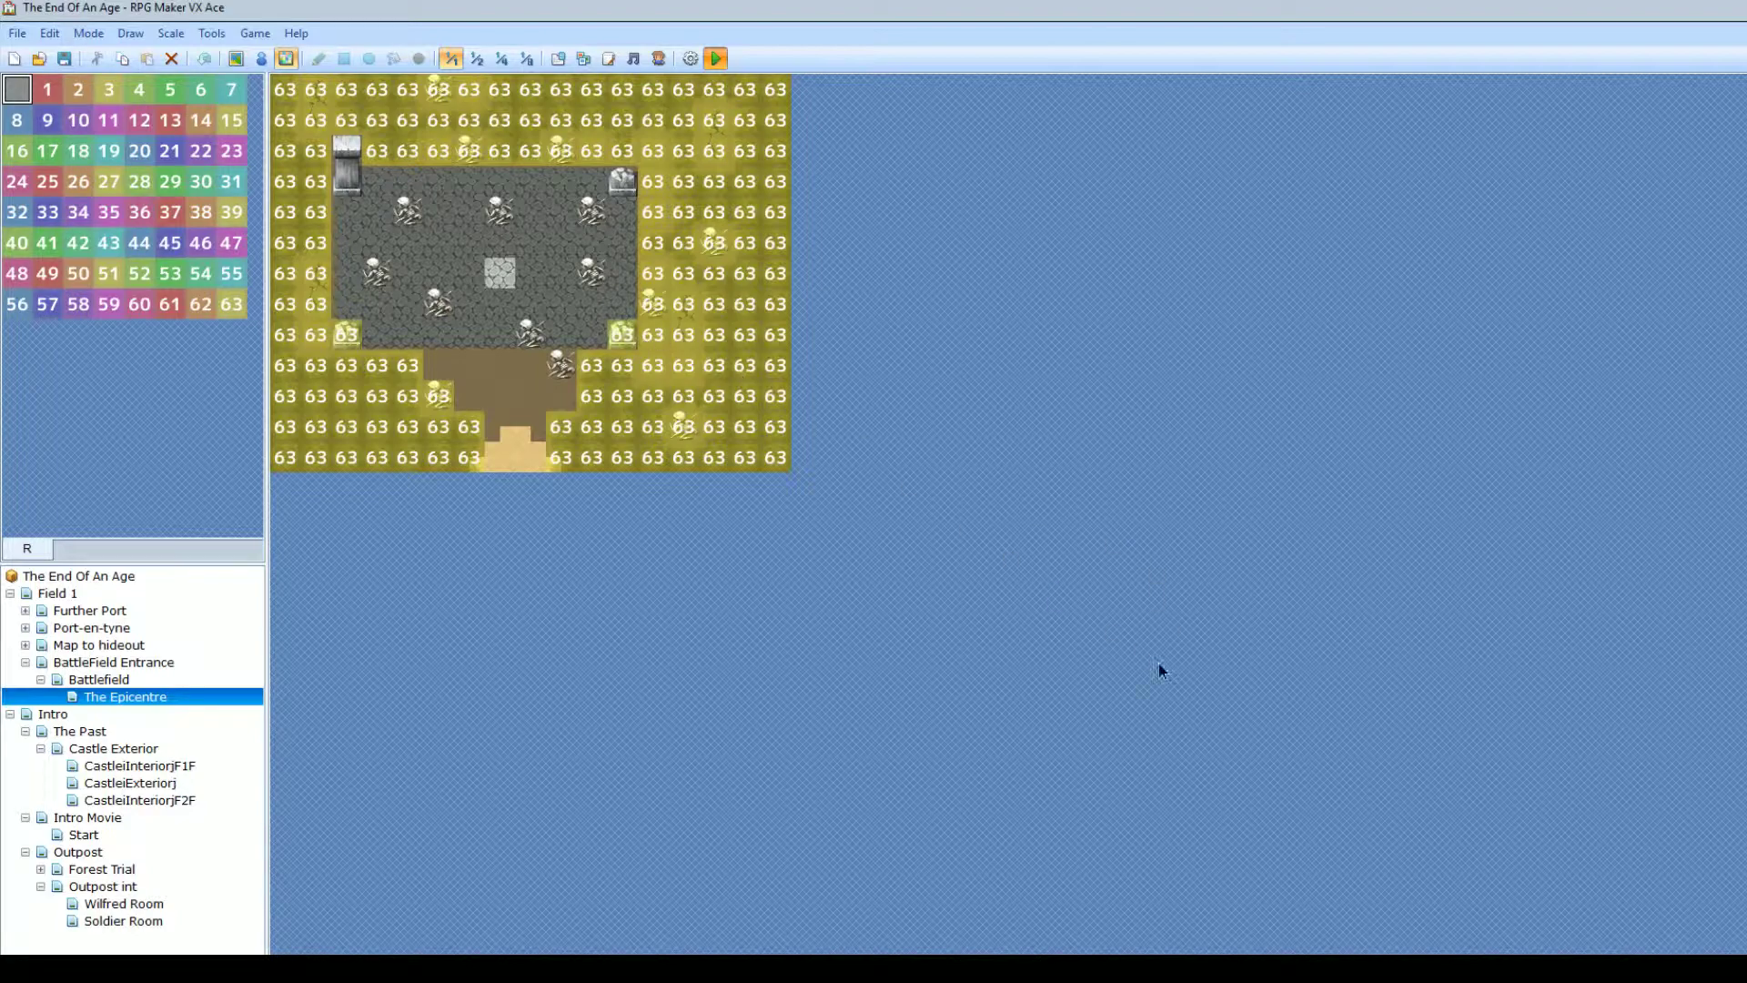
{"action": "key", "text": "F12"}
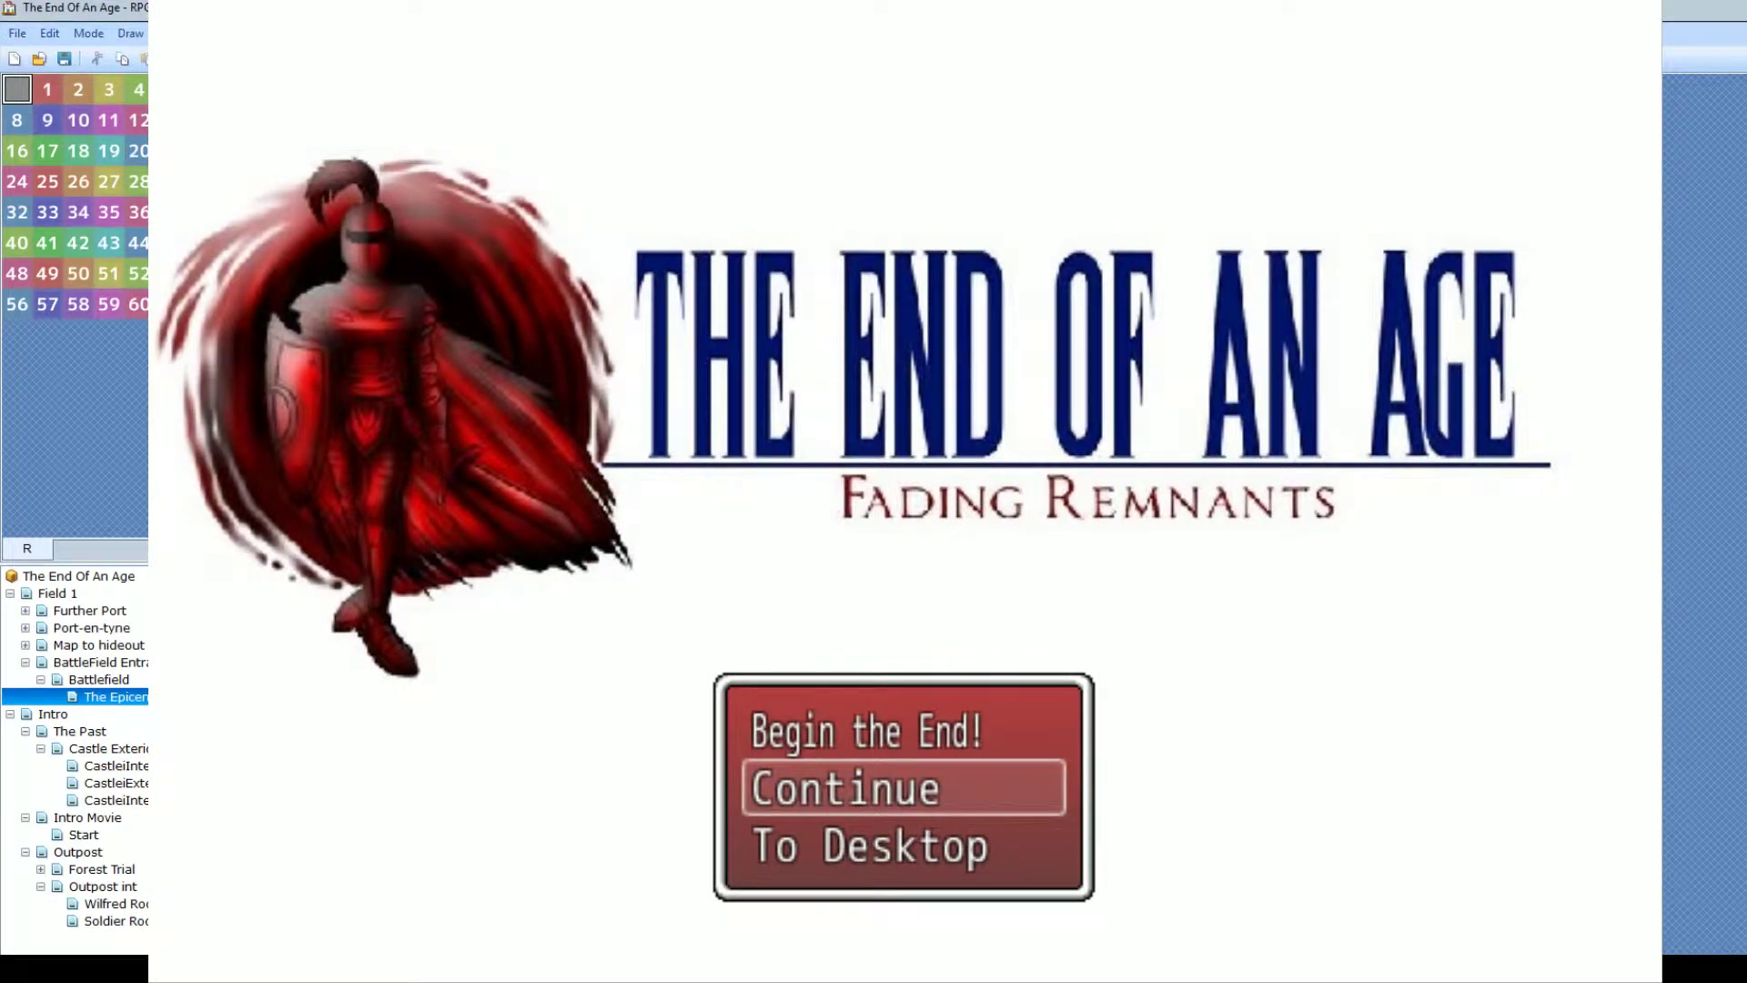
{"action": "key", "text": "Up"}
{"action": "key", "text": "Return"}
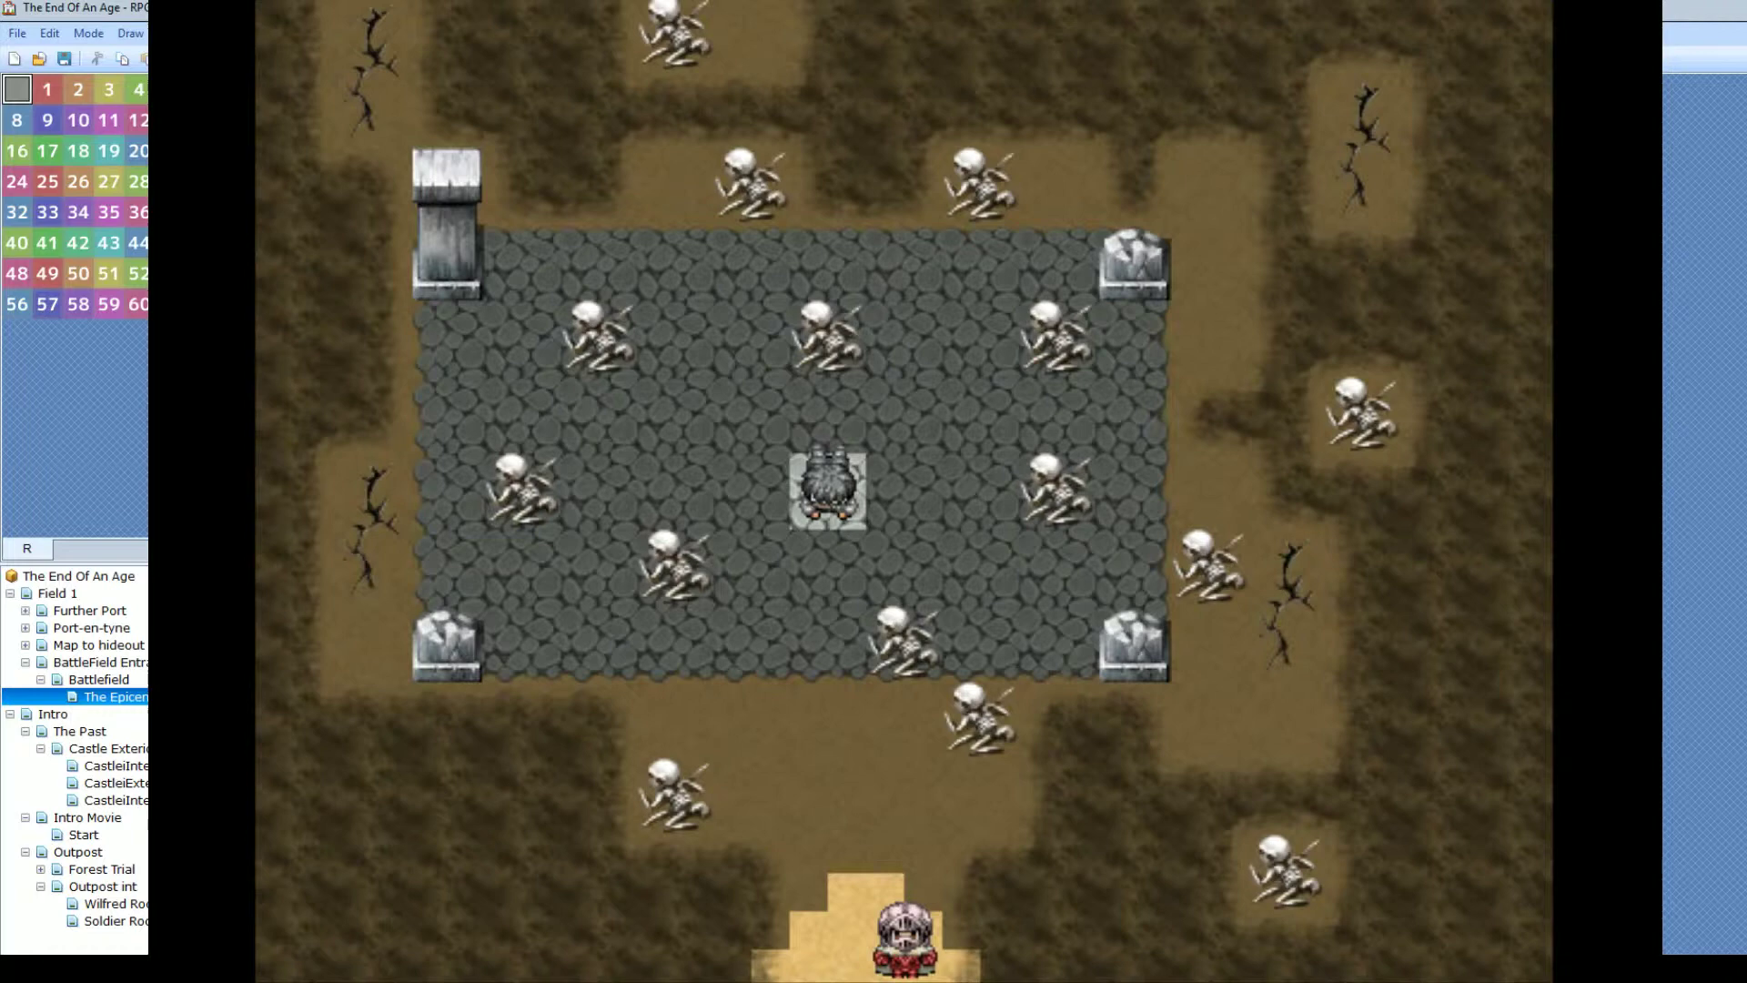
- Walk the knight from the sandy entrance to the stone floor's west edge and test movement along that boundary
{"action": "key", "text": "Up"}
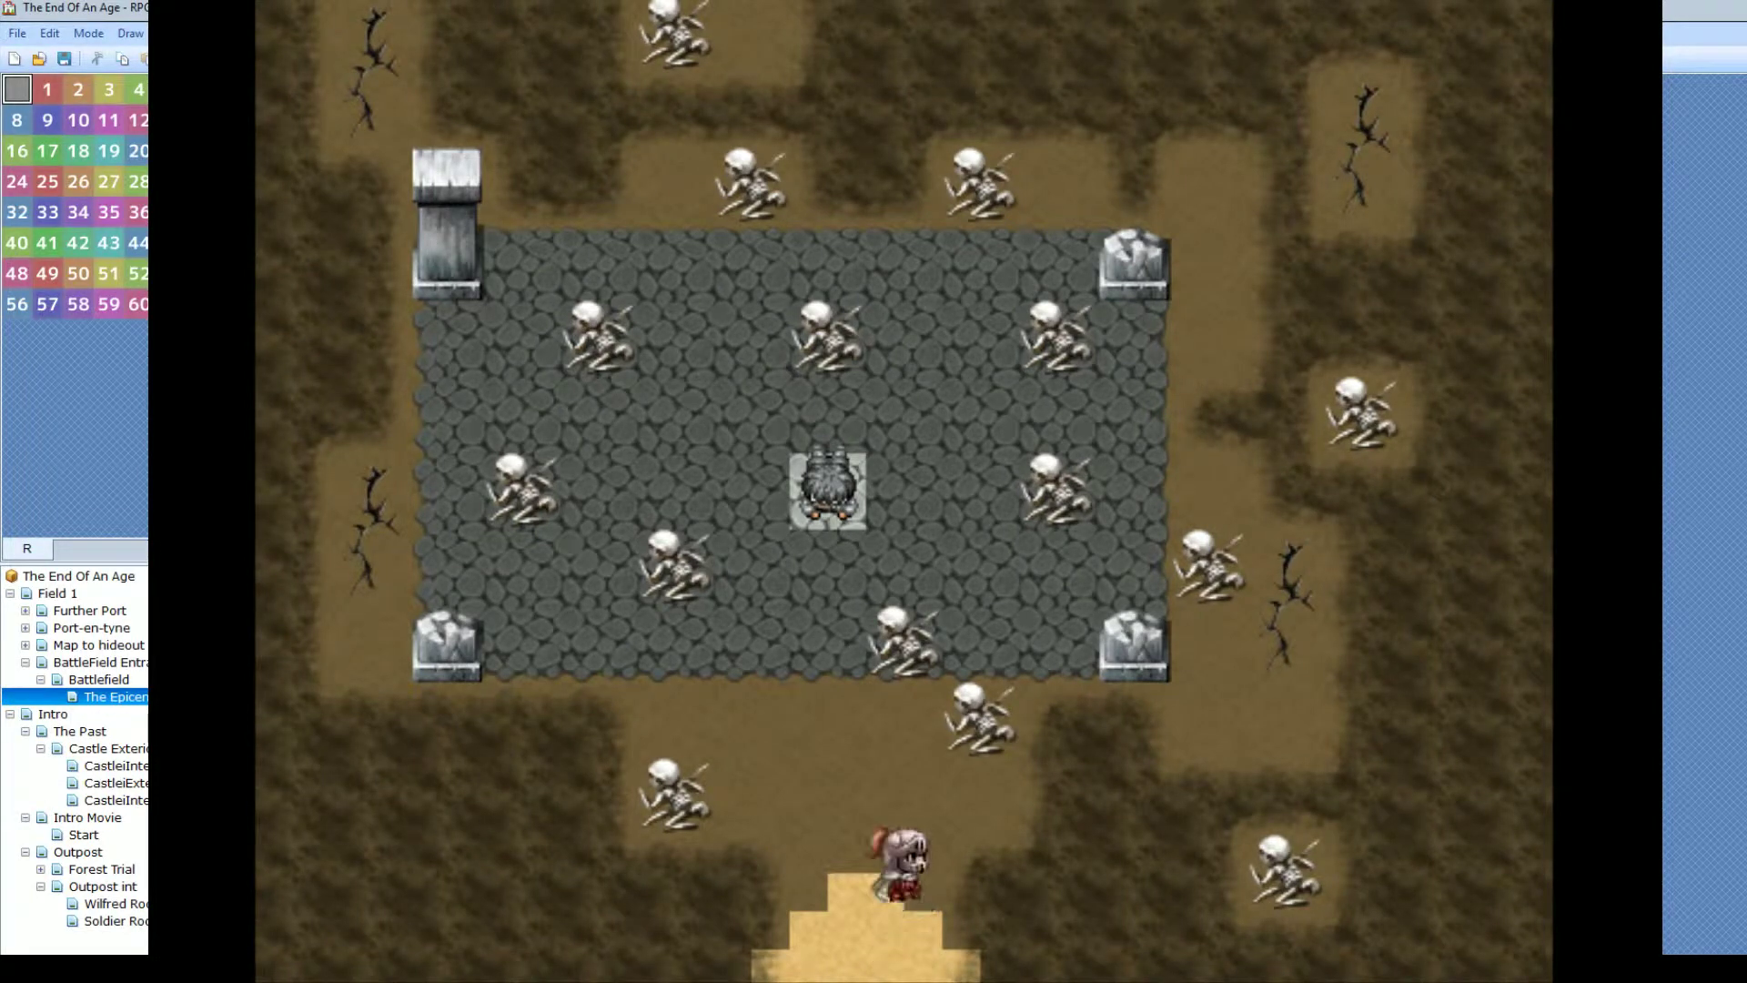
{"action": "key", "text": "Left"}
{"action": "key", "text": "Up"}
{"action": "key", "text": "Up"}
{"action": "key", "text": "Left"}
{"action": "key", "text": "Up"}
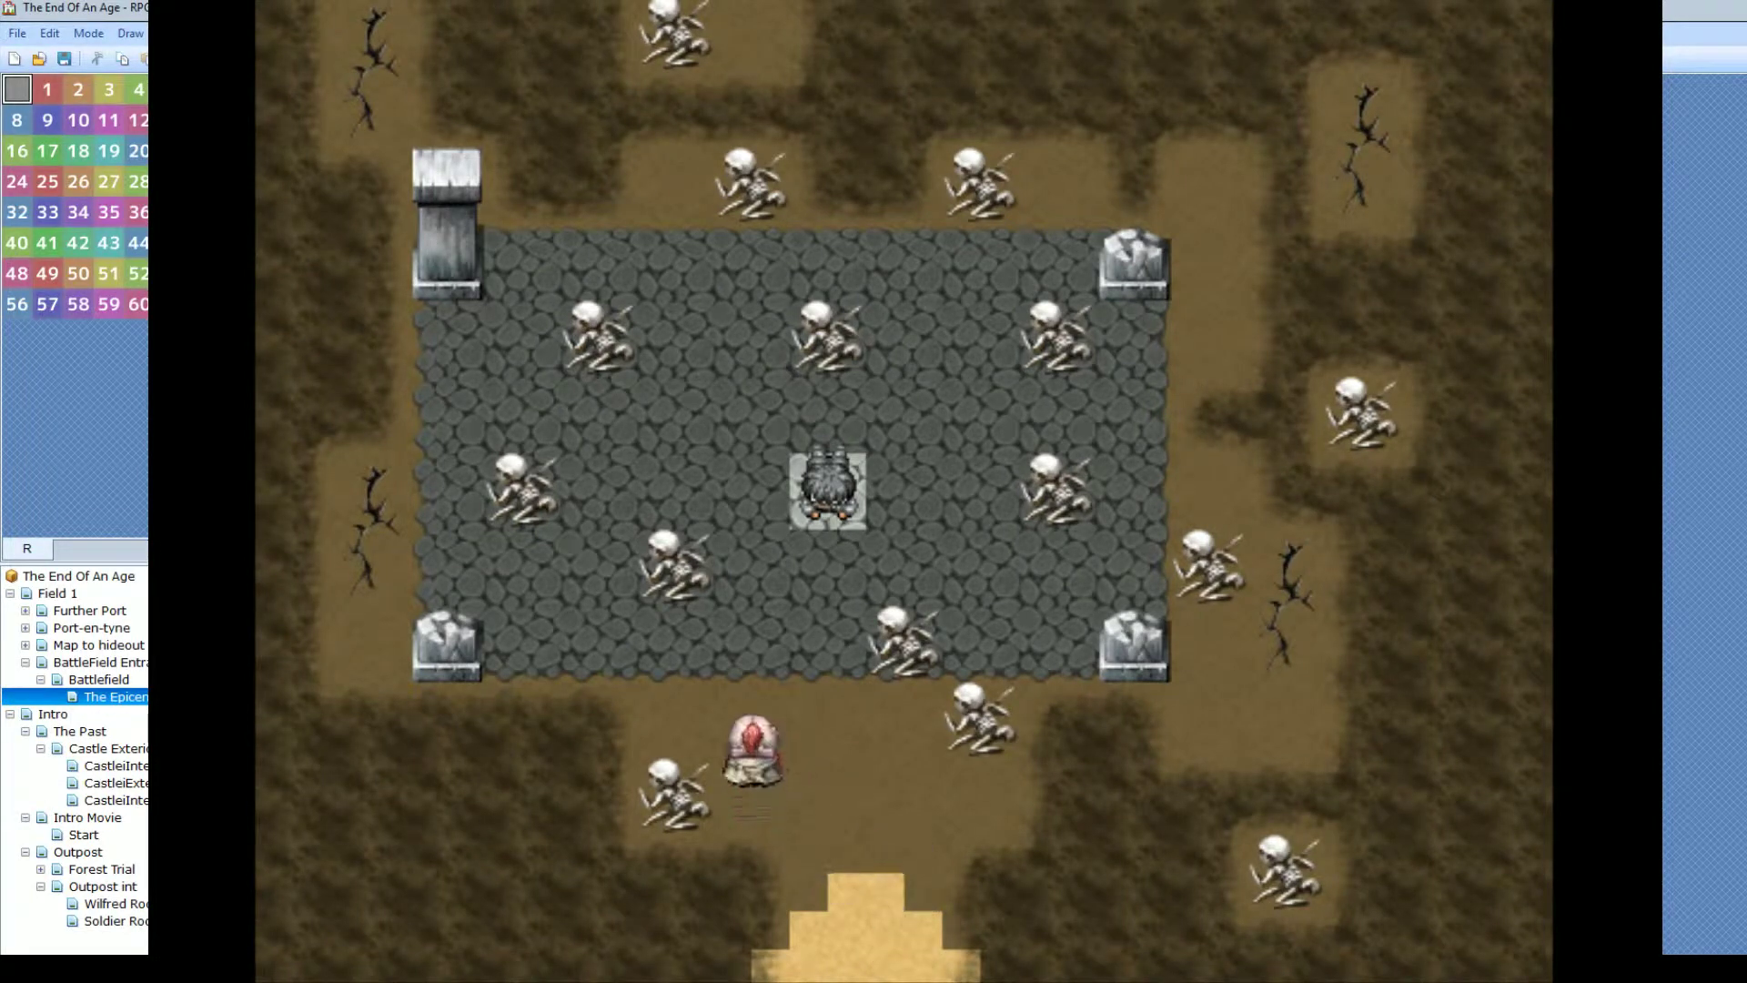
{"action": "key", "text": "Left"}
{"action": "key", "text": "Left"}
{"action": "key", "text": "Up"}
{"action": "key", "text": "Left"}
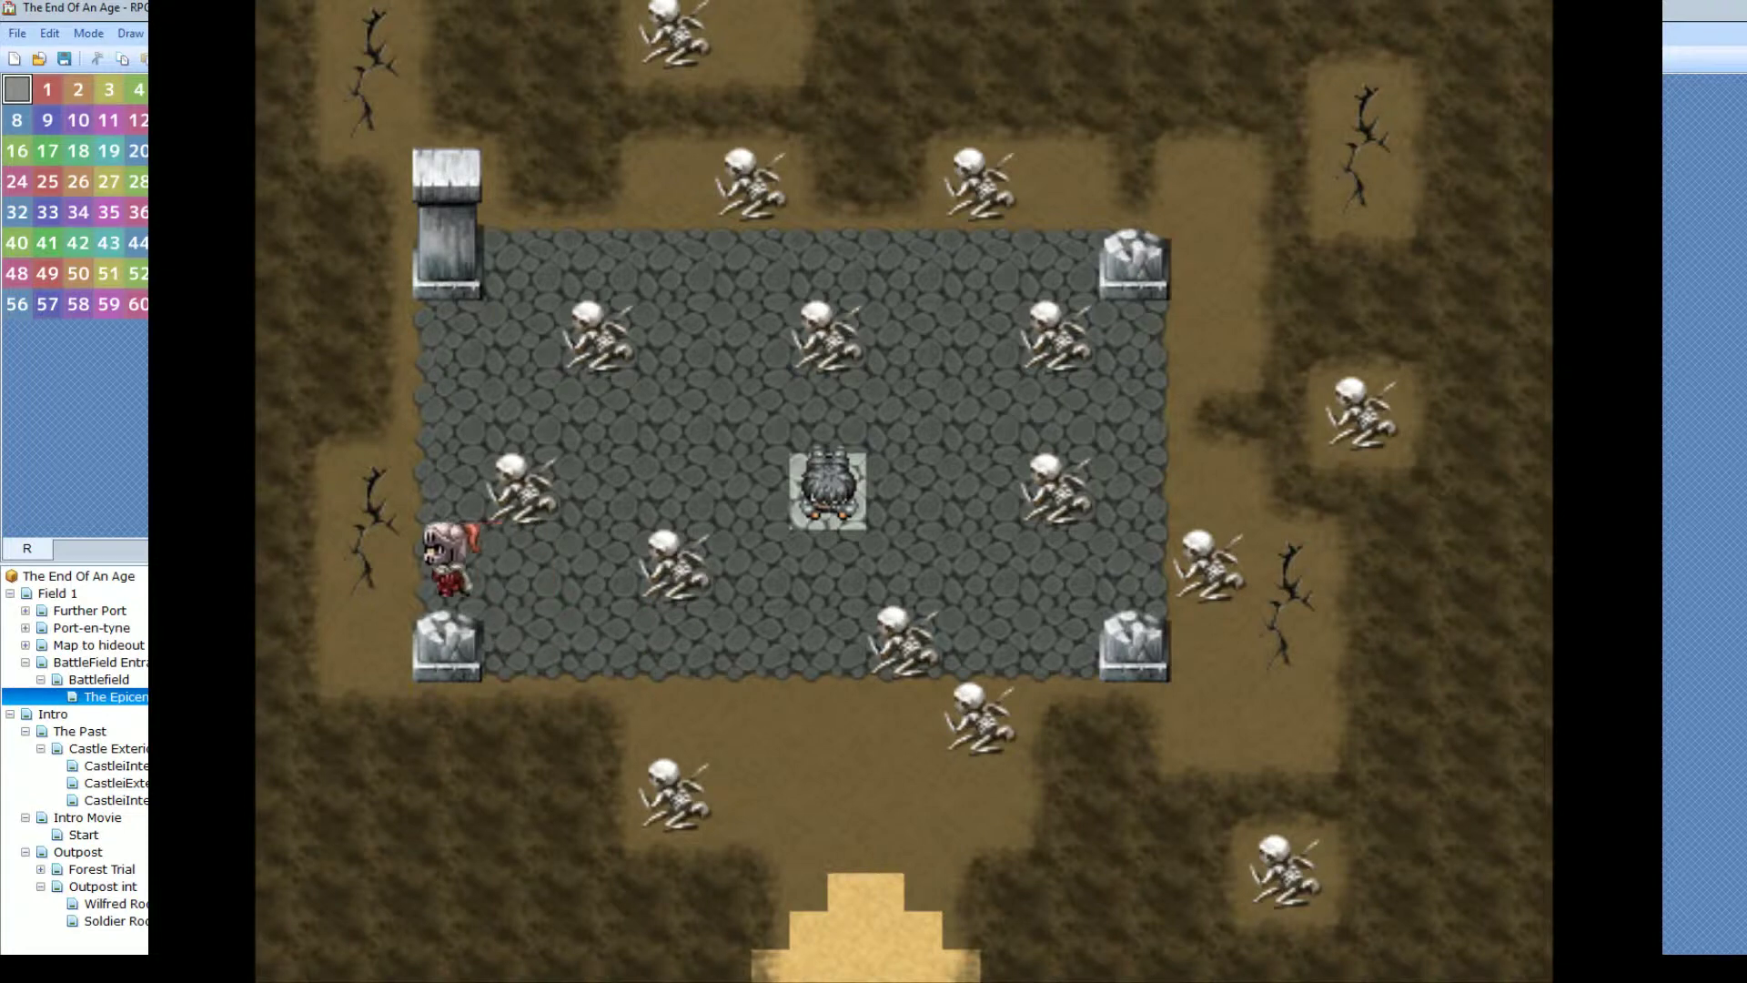
{"action": "key", "text": "Up"}
{"action": "key", "text": "Up"}
{"action": "key", "text": "Down"}
{"action": "key", "text": "Down"}
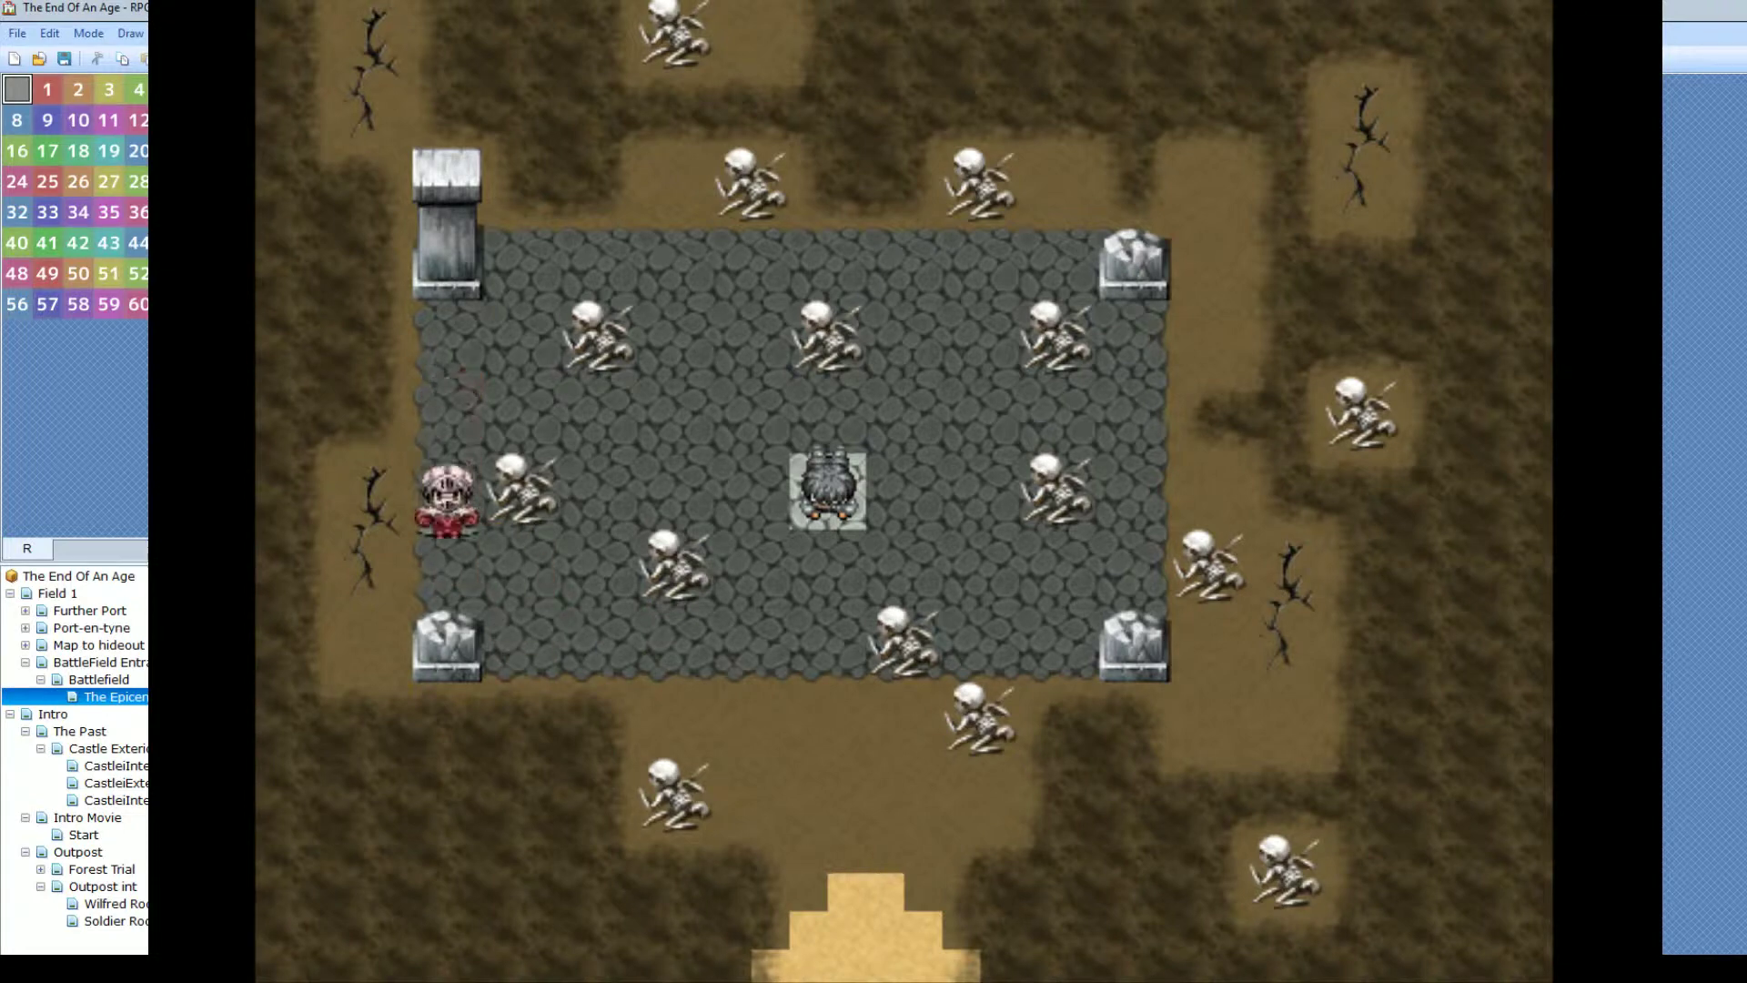
- Walk the knight across the lower stone floor to the southeast corner of the dirt area to test its boundary
{"action": "key", "text": "Right"}
{"action": "key", "text": "Right"}
{"action": "key", "text": "Down"}
{"action": "key", "text": "Right"}
{"action": "key", "text": "Right"}
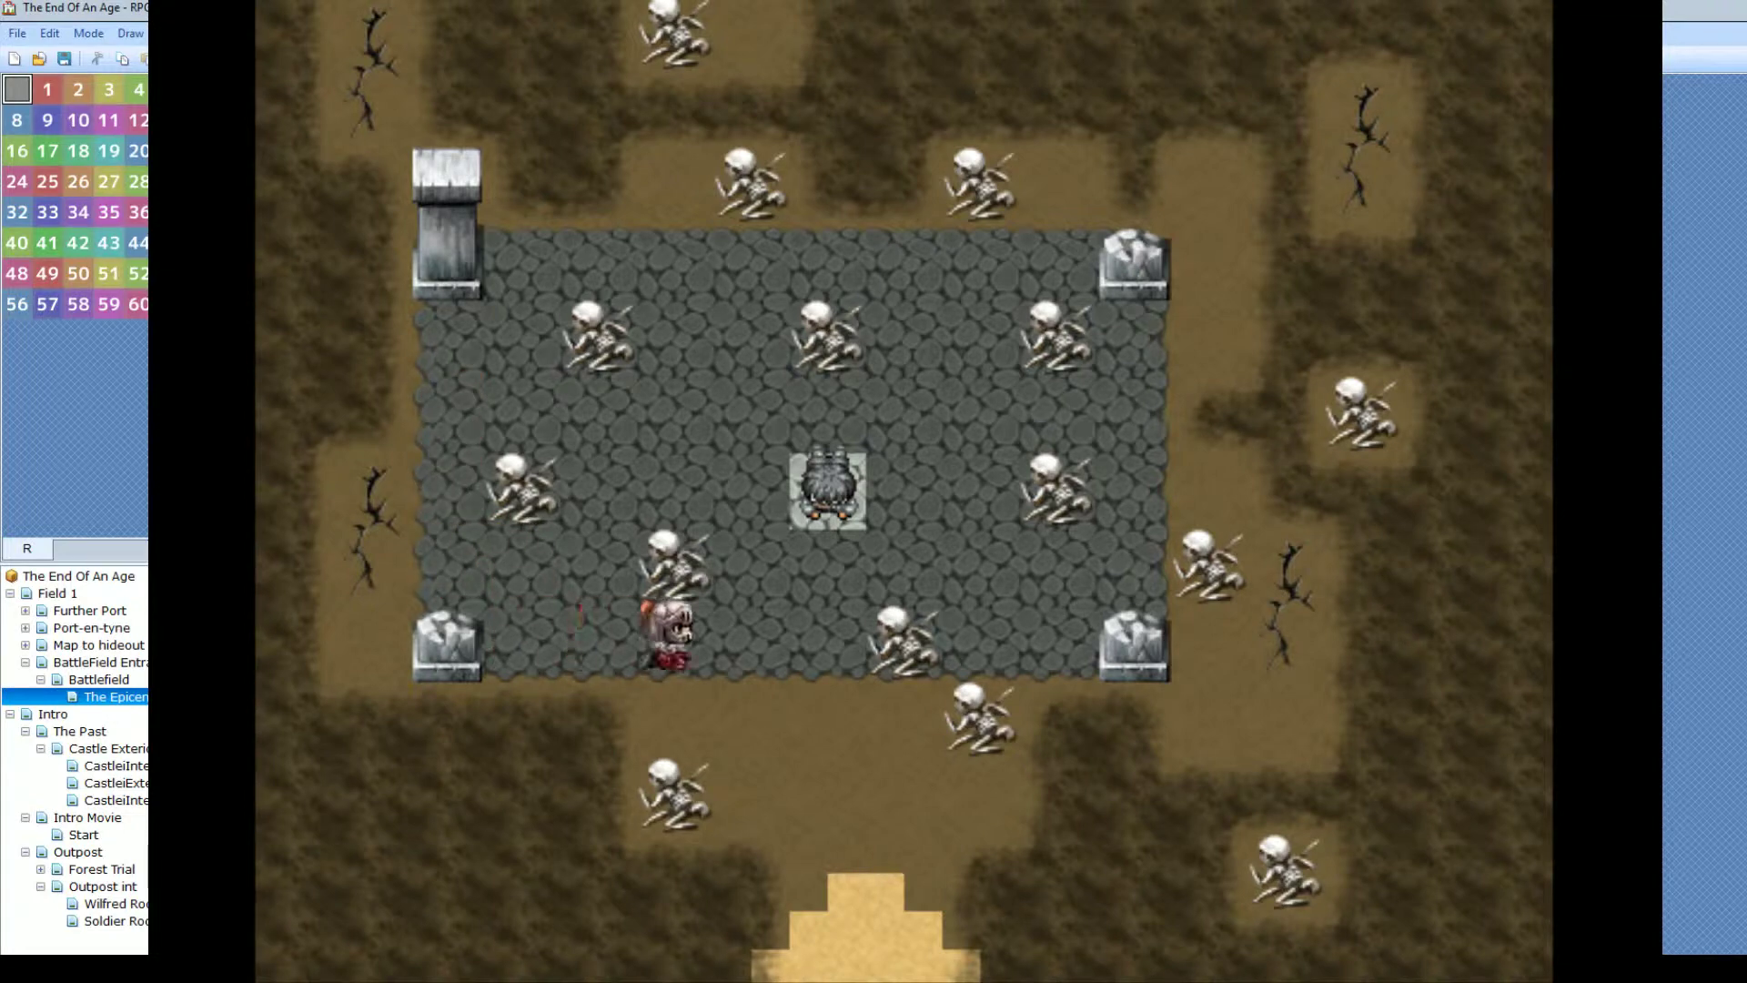
{"action": "key", "text": "Down"}
{"action": "key", "text": "Right"}
{"action": "key", "text": "Right"}
{"action": "key", "text": "Right"}
{"action": "key", "text": "Down"}
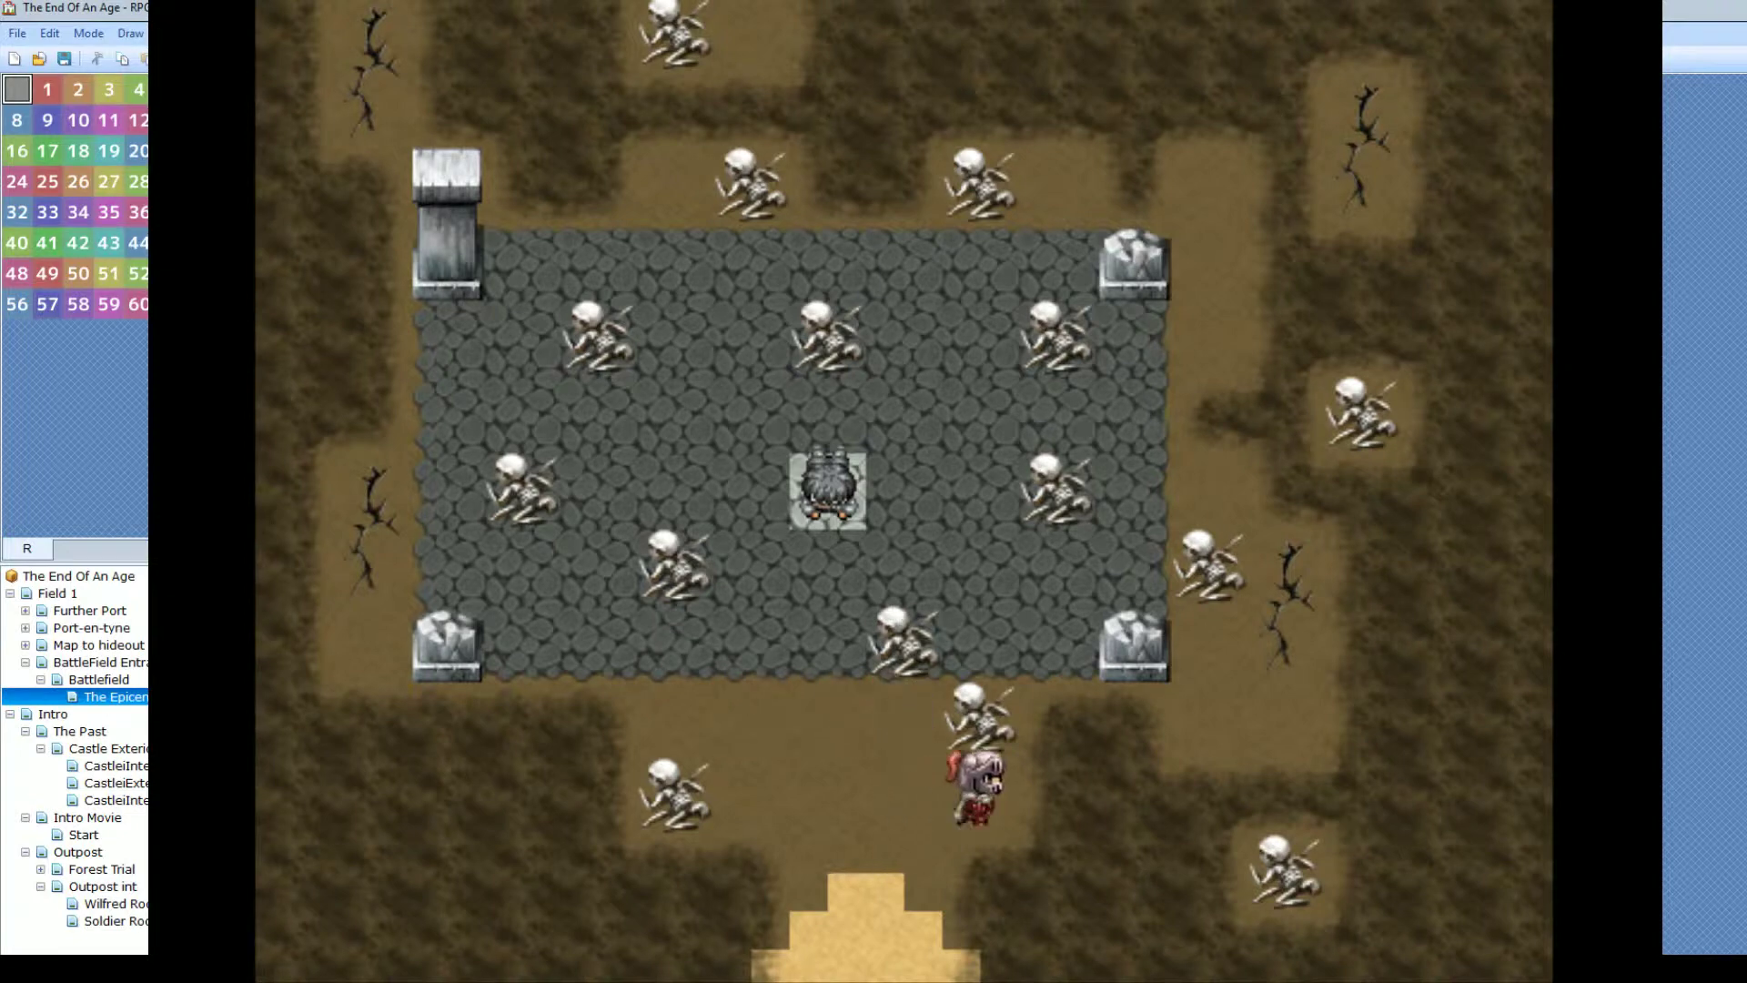
- Walk the knight back past the central event and test movement along the stone floor's east edge
{"action": "key", "text": "Left"}
{"action": "key", "text": "Left"}
{"action": "key", "text": "Up"}
{"action": "key", "text": "Up"}
{"action": "key", "text": "Up"}
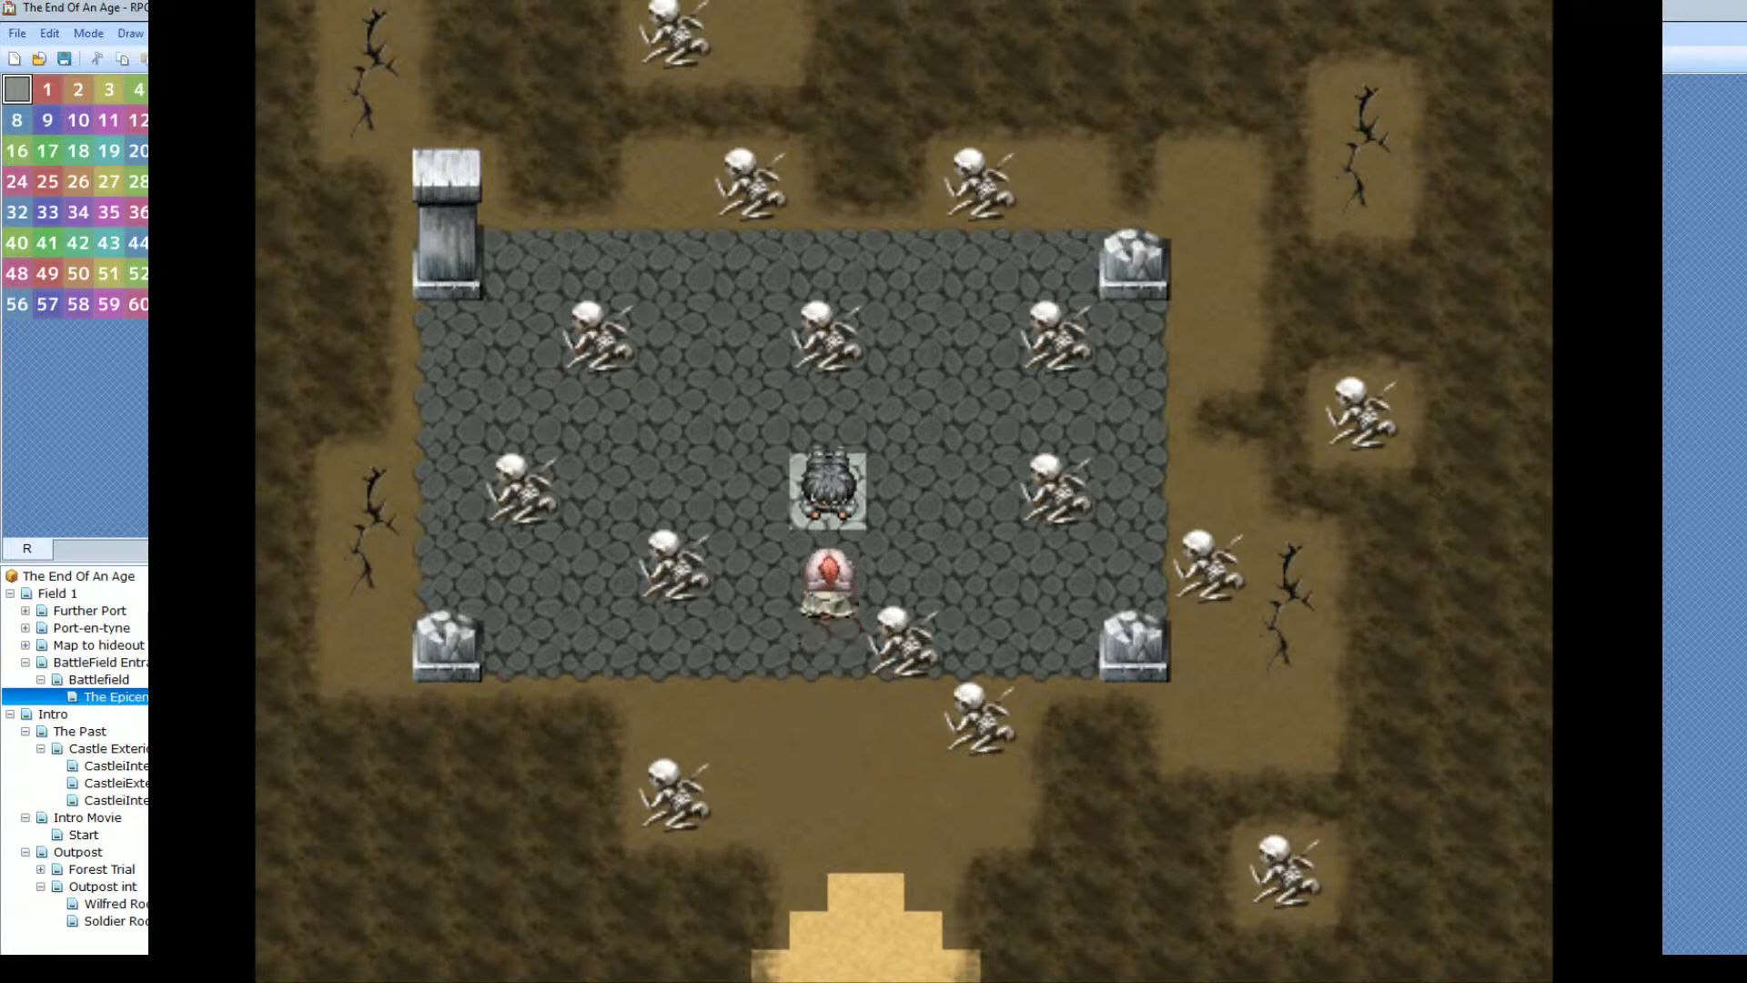
{"action": "key", "text": "Right"}
{"action": "key", "text": "Right"}
{"action": "key", "text": "Right"}
{"action": "key", "text": "Right"}
{"action": "key", "text": "Up"}
{"action": "key", "text": "Up"}
{"action": "key", "text": "Up"}
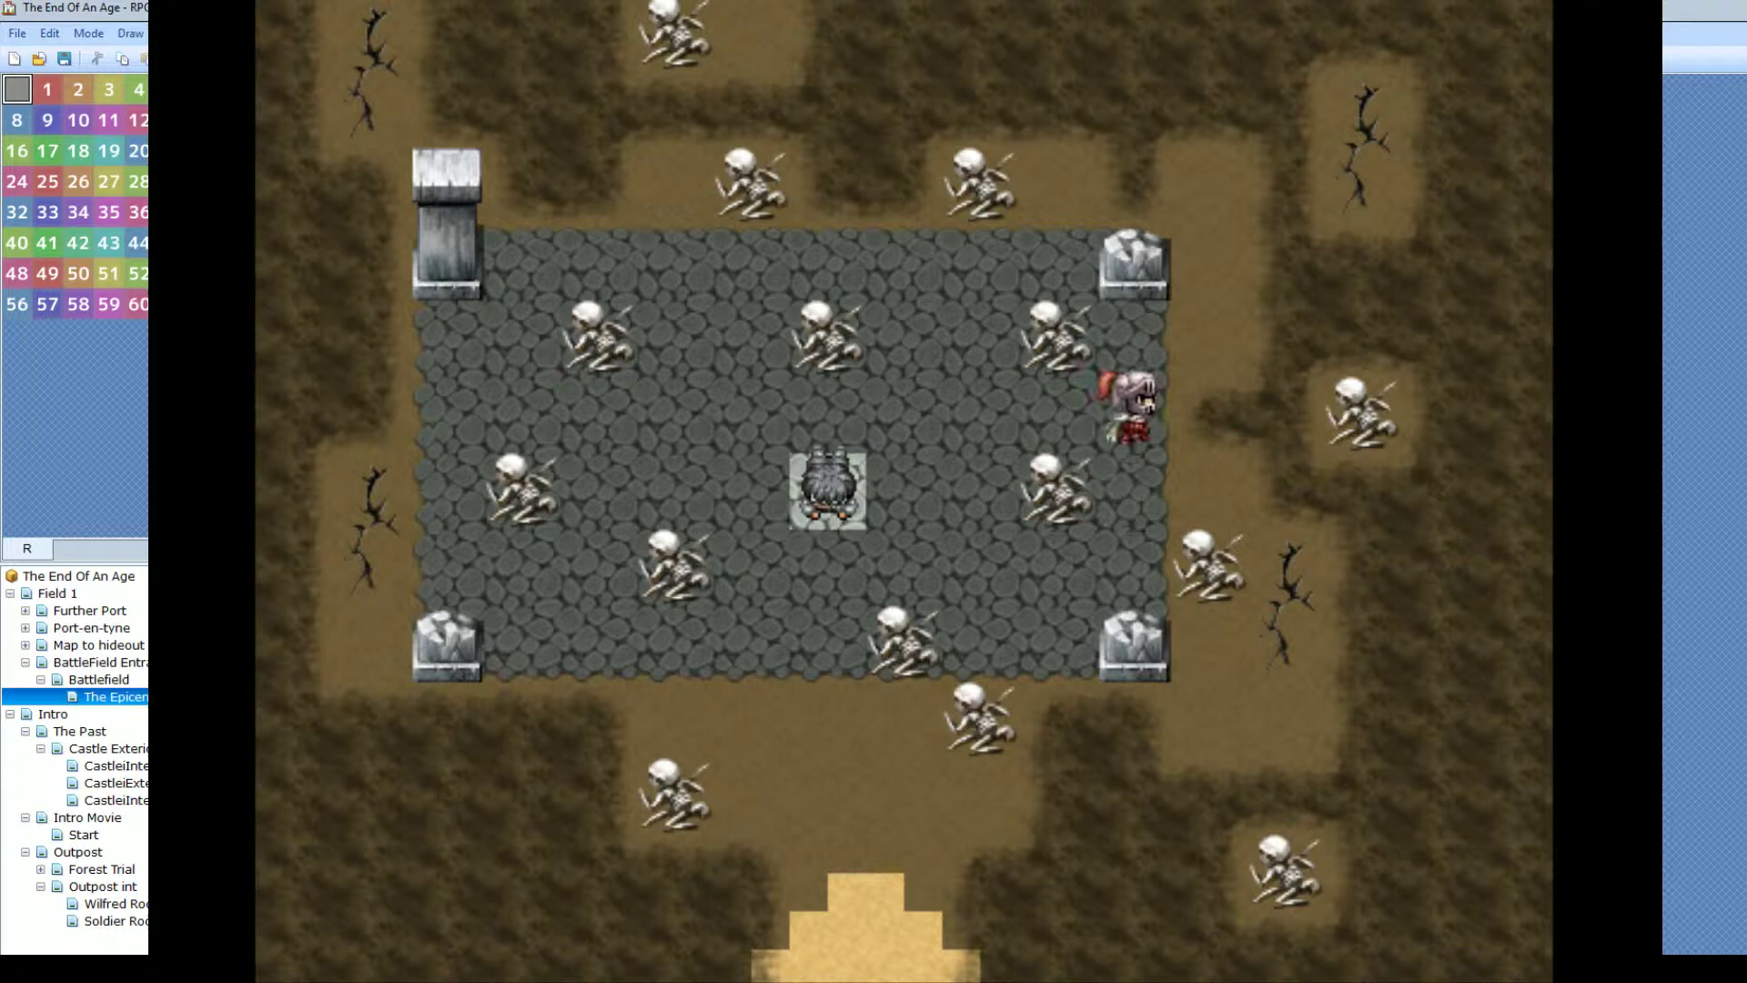
- Walk the knight between the eastern skeletons to the stone floor's north edge and test movement along it
{"action": "key", "text": "Down"}
{"action": "key", "text": "Left"}
{"action": "key", "text": "Left"}
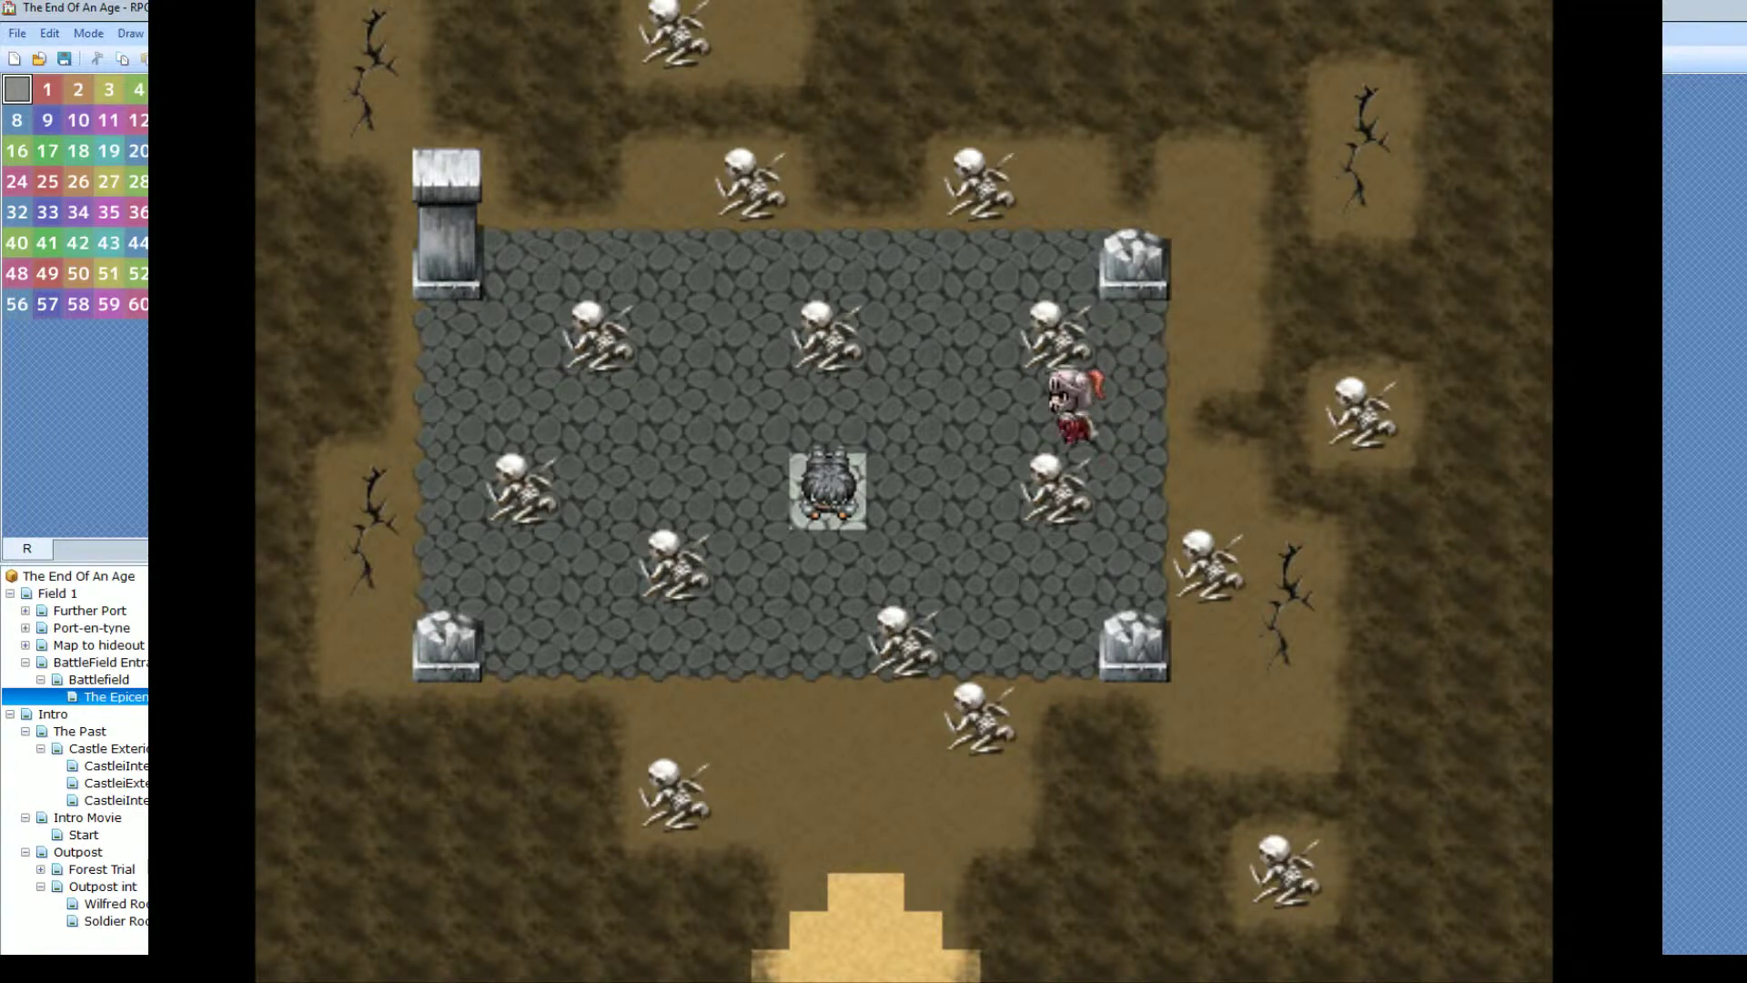
{"action": "key", "text": "Up"}
{"action": "key", "text": "Up"}
{"action": "key", "text": "Right"}
{"action": "key", "text": "Left"}
{"action": "key", "text": "Left"}
{"action": "key", "text": "Left"}
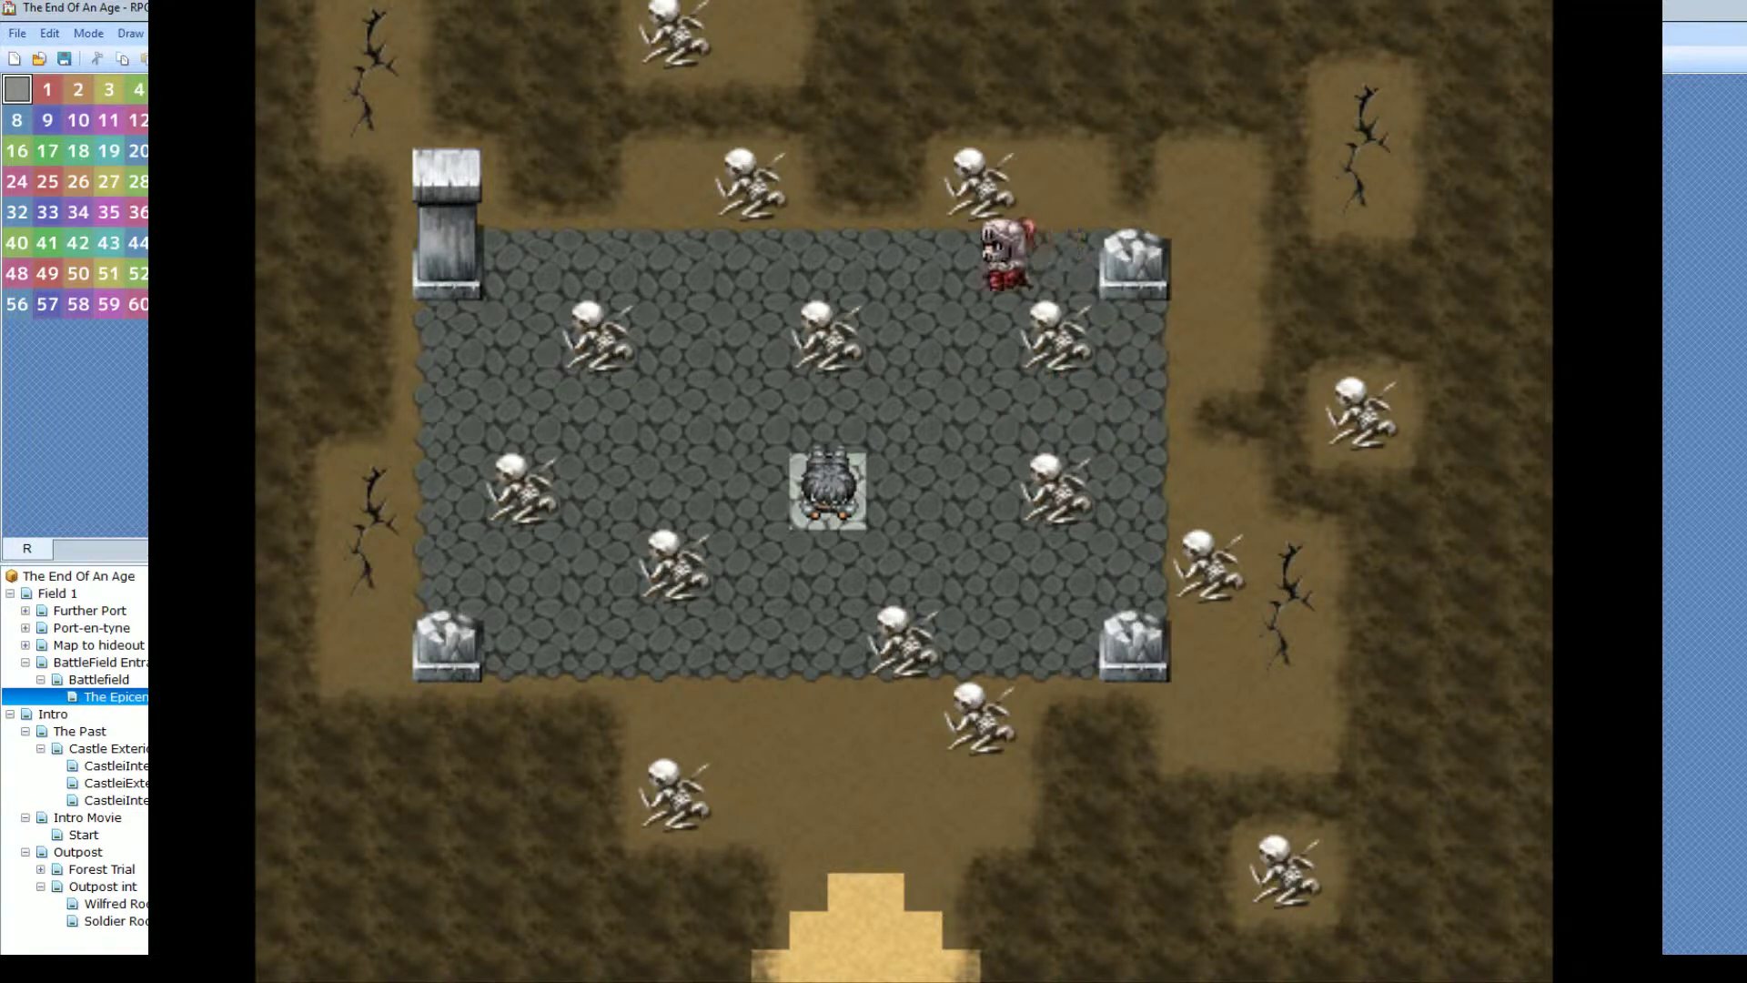
{"action": "key", "text": "Left"}
{"action": "key", "text": "Left"}
{"action": "key", "text": "Left"}
- Walk the knight south past the central event and off the stone floor onto the dirt path
{"action": "key", "text": "Down"}
{"action": "key", "text": "Down"}
{"action": "key", "text": "Down"}
{"action": "key", "text": "Down"}
{"action": "key", "text": "Down"}
{"action": "key", "text": "Down"}
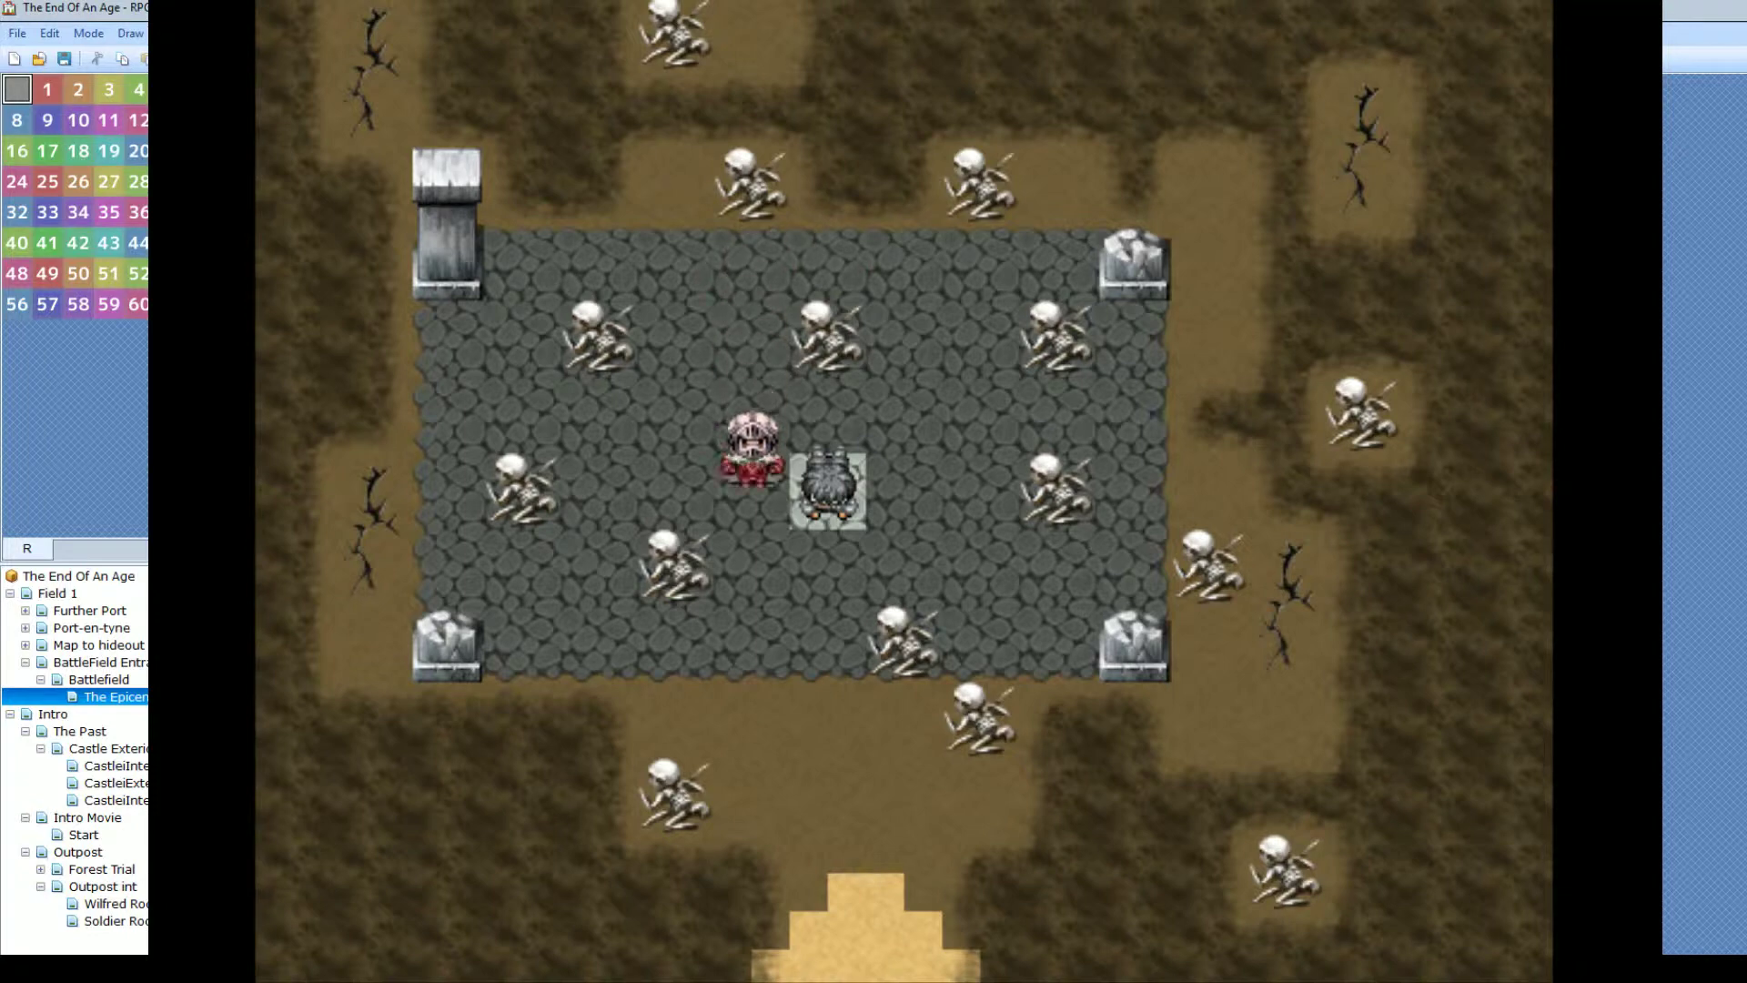
{"action": "key", "text": "Down"}
{"action": "key", "text": "Down"}
{"action": "key", "text": "Right"}
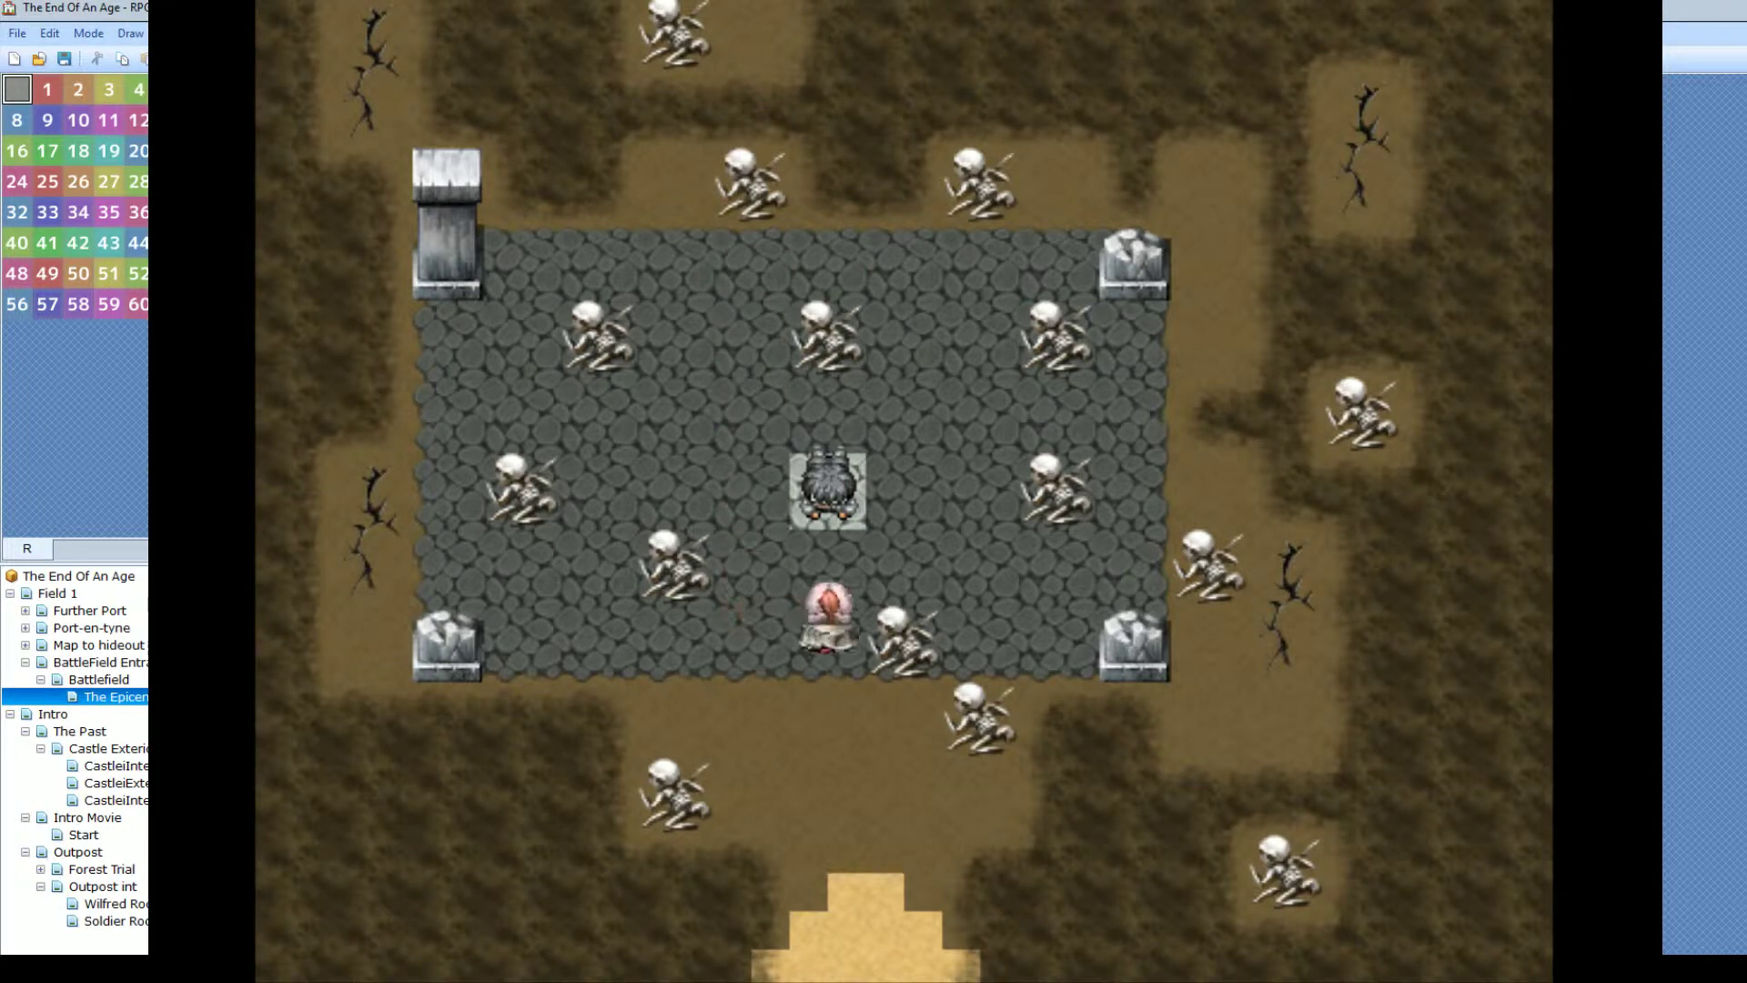
{"action": "key", "text": "Up"}
{"action": "key", "text": "Left"}
{"action": "key", "text": "Down"}
{"action": "key", "text": "Down"}
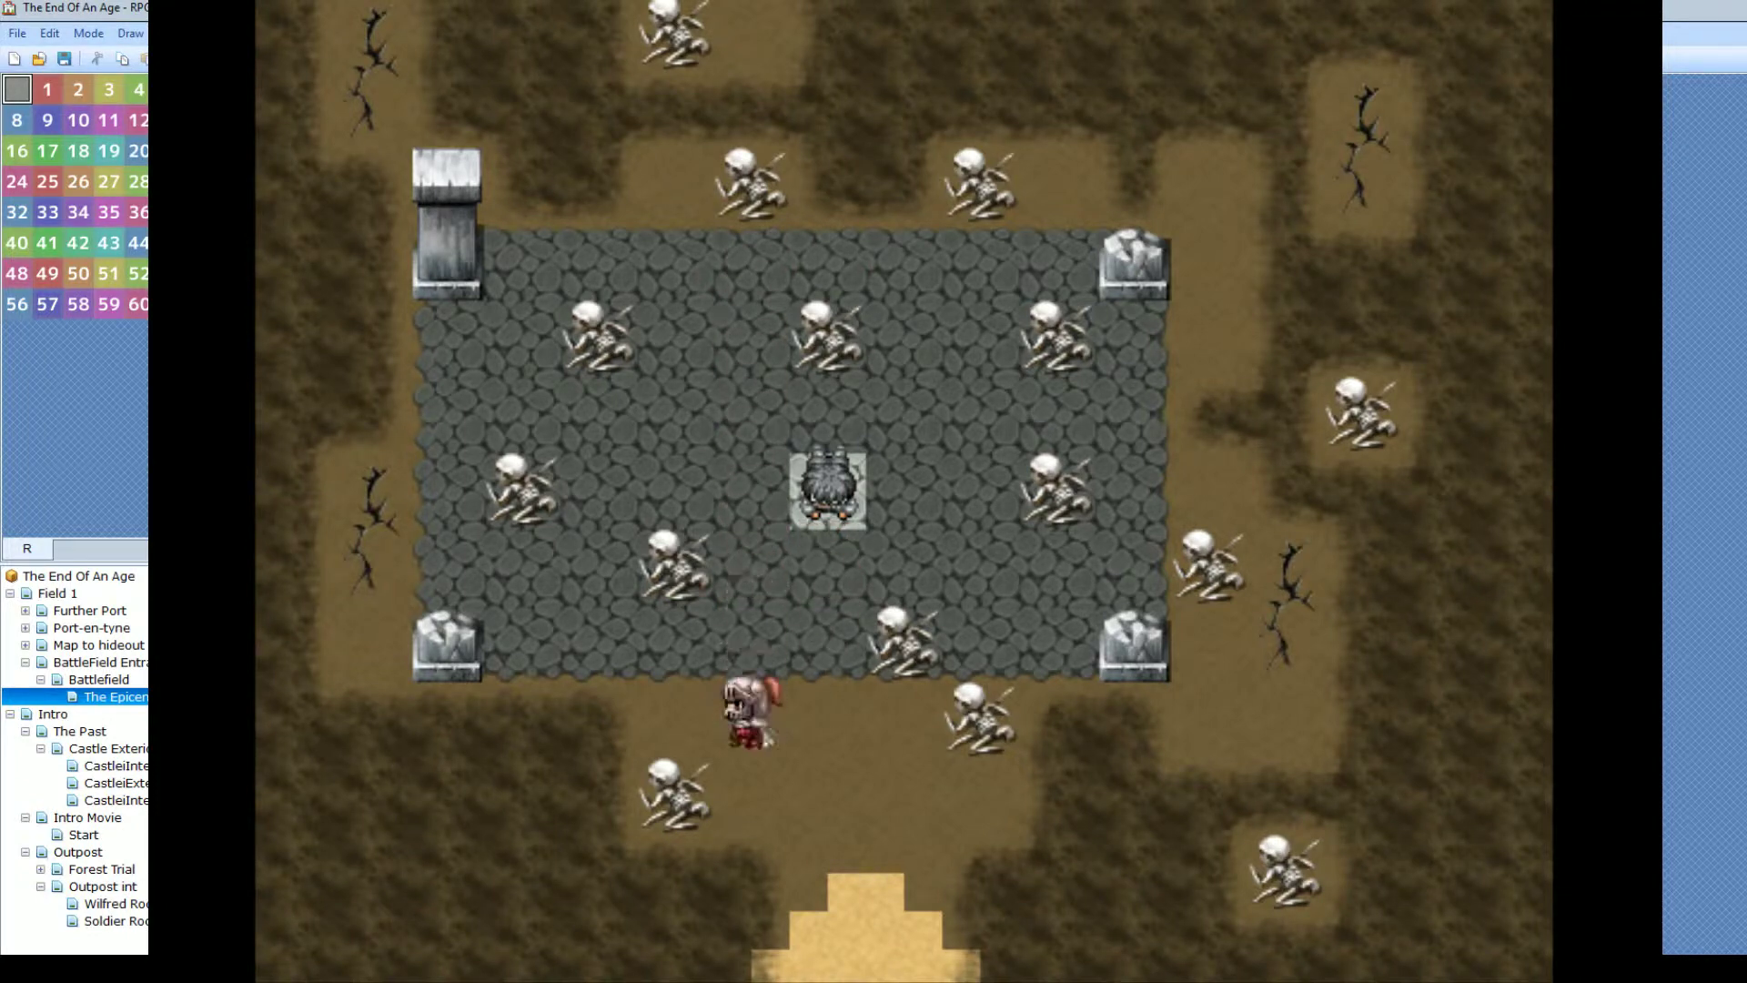
- Test movement along the stone floor's southwest side, then walk the knight to the sandy entrance and back onto the dirt
{"action": "key", "text": "Left"}
{"action": "key", "text": "Up"}
{"action": "key", "text": "Left"}
{"action": "key", "text": "Left"}
{"action": "key", "text": "Right"}
{"action": "key", "text": "Right"}
{"action": "key", "text": "Down"}
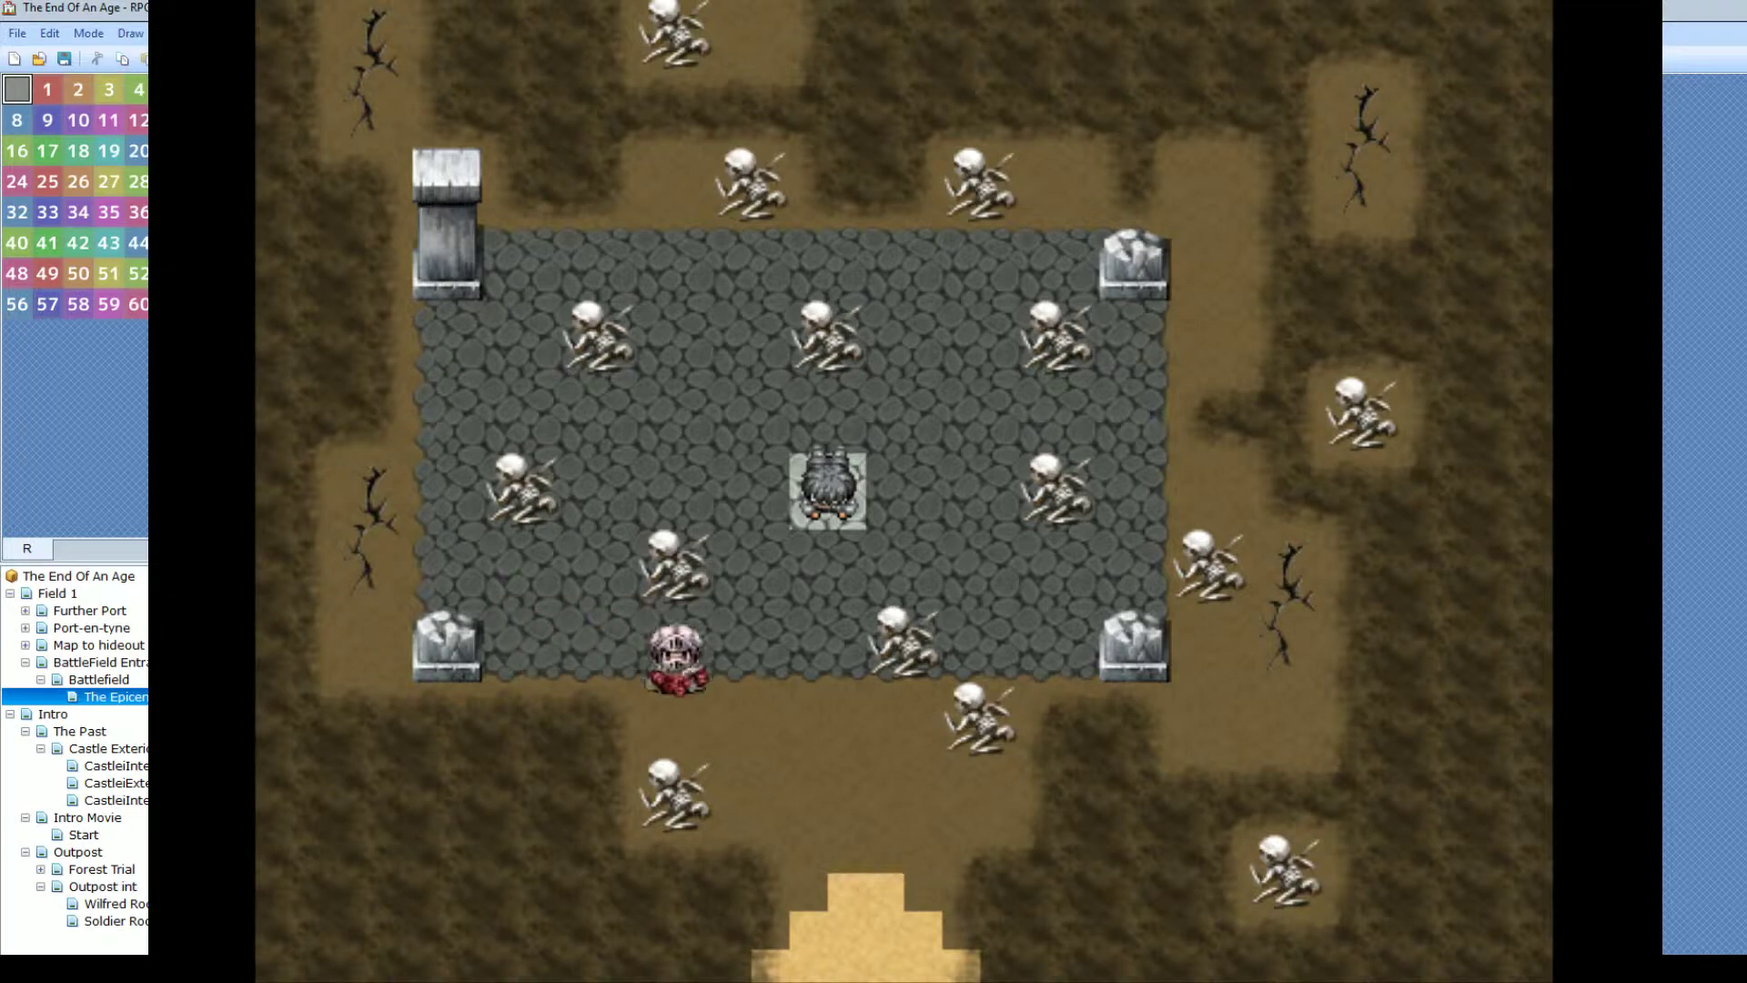
{"action": "key", "text": "Right"}
{"action": "key", "text": "Right"}
{"action": "key", "text": "Down"}
{"action": "key", "text": "Down"}
{"action": "key", "text": "Down"}
{"action": "key", "text": "Right"}
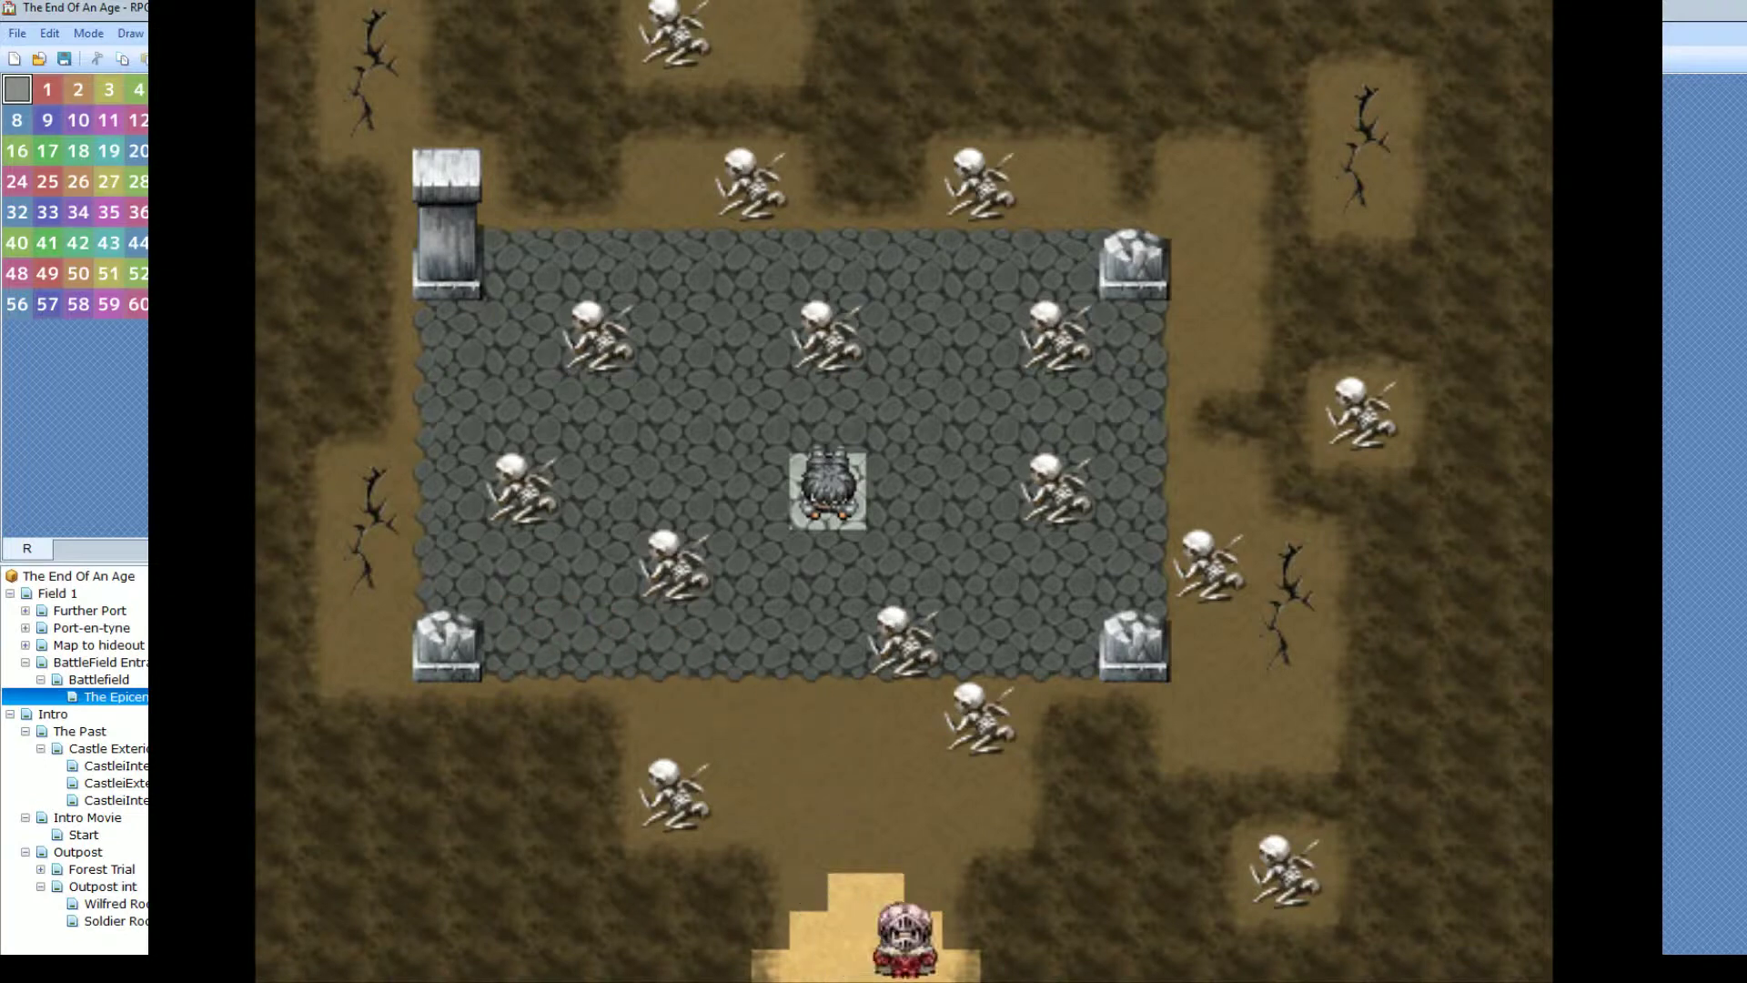
{"action": "key", "text": "Left"}
{"action": "key", "text": "Up"}
{"action": "key", "text": "Up"}
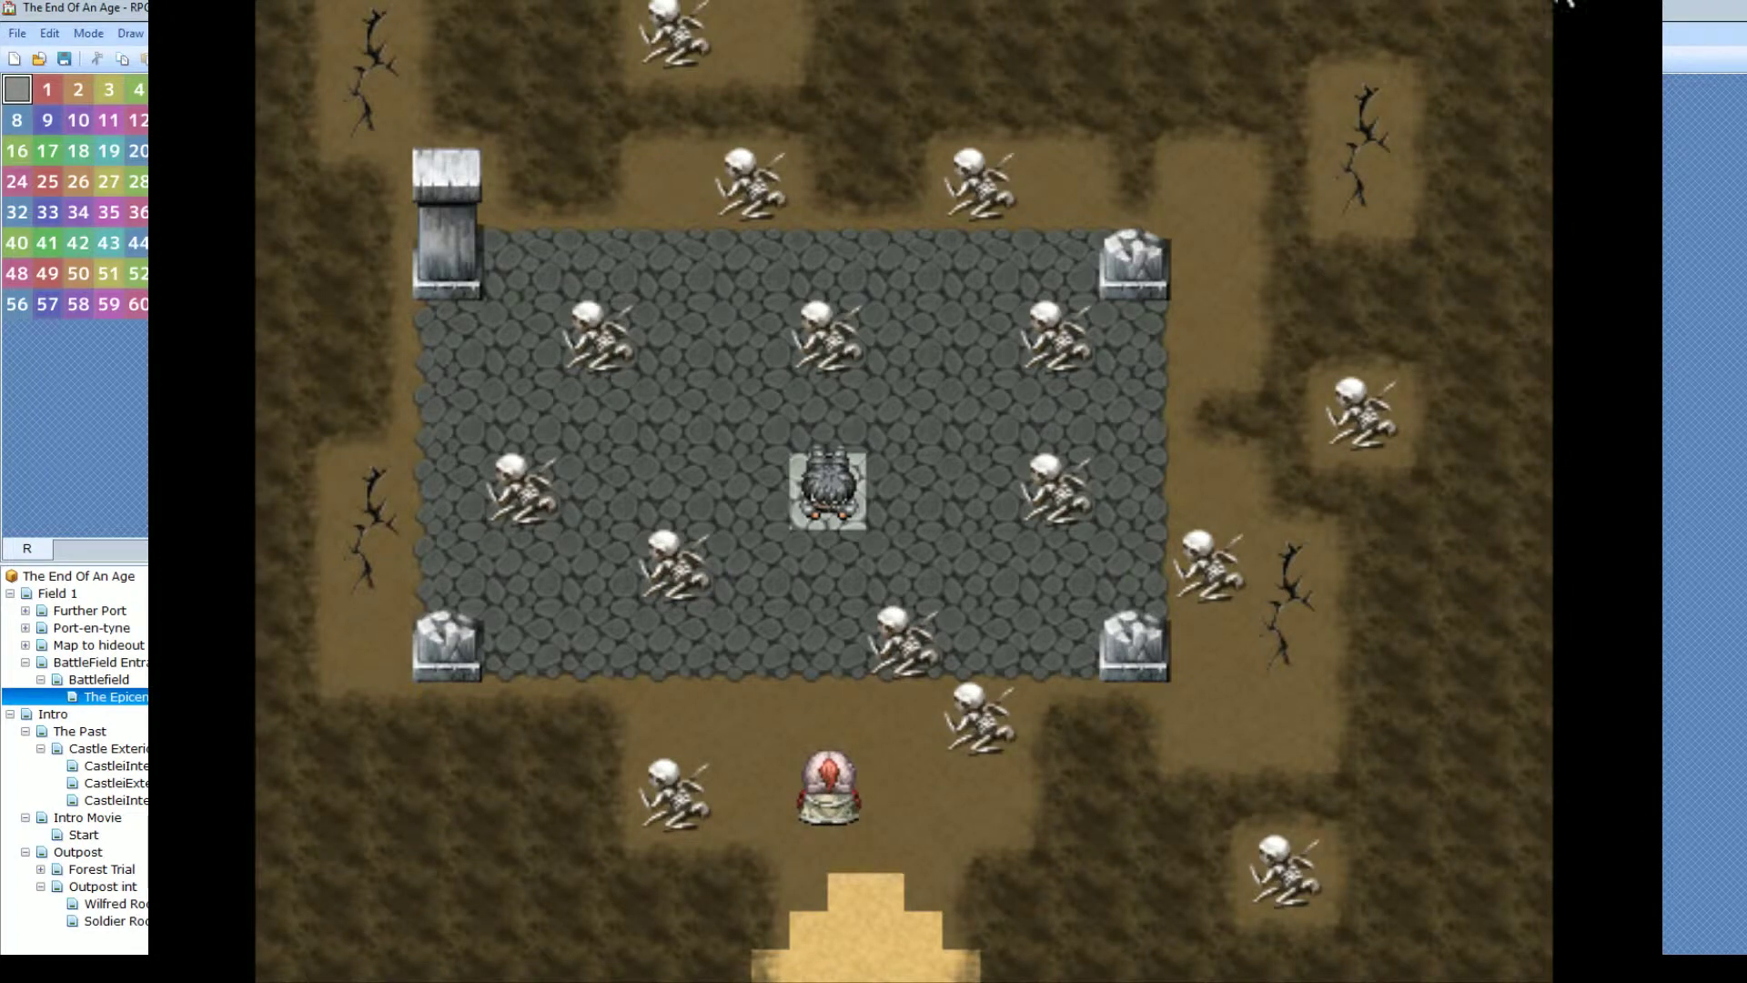
- Close the playtest and switch The Epicentre back to map tile editing
{"action": "left_click", "coordinate": [1651, 13]}
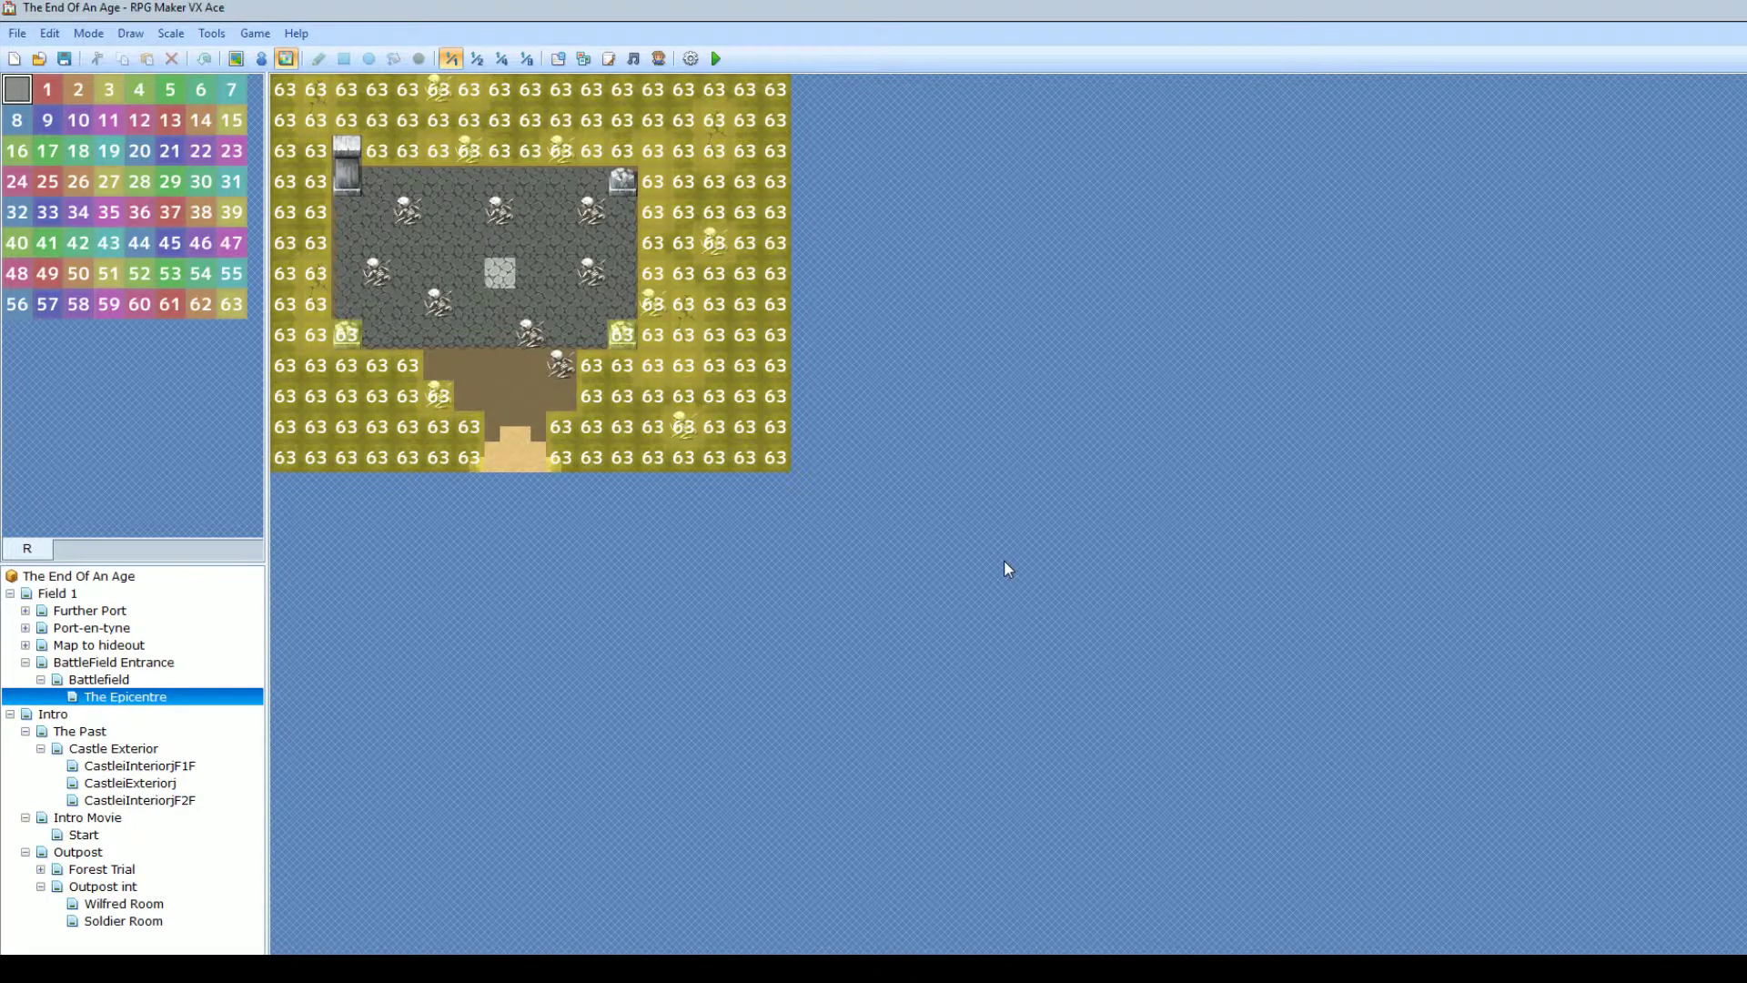
{"action": "left_click", "coordinate": [236, 58]}
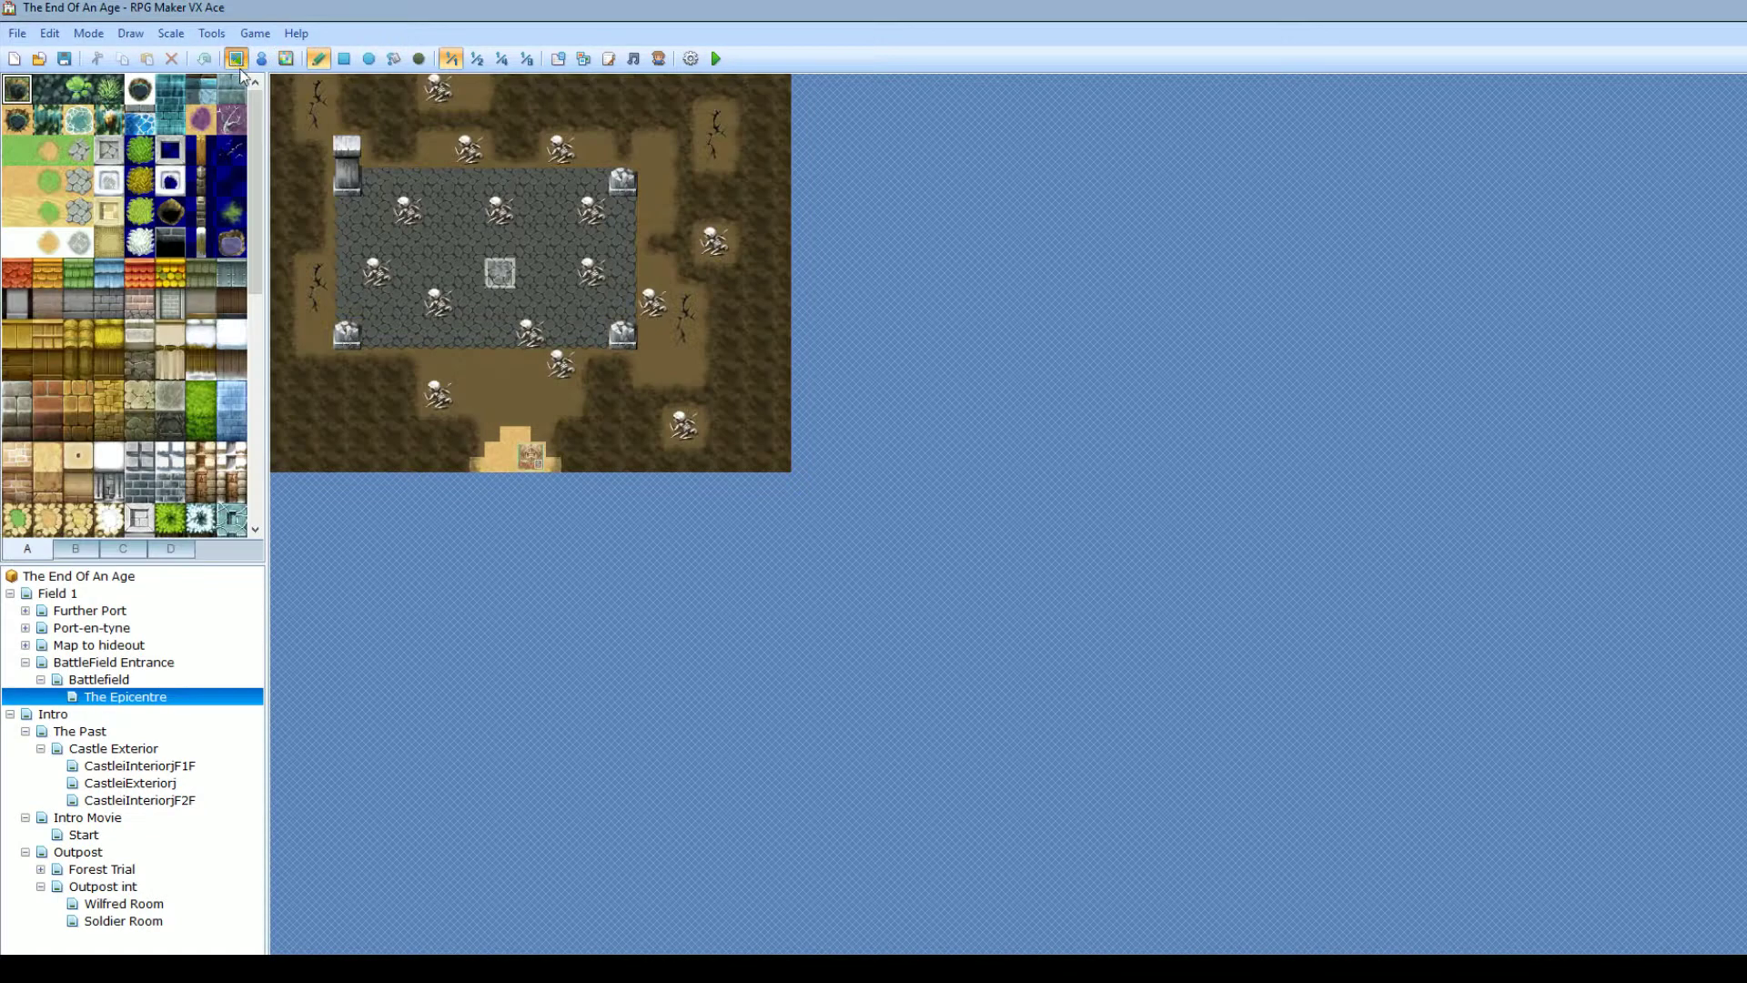